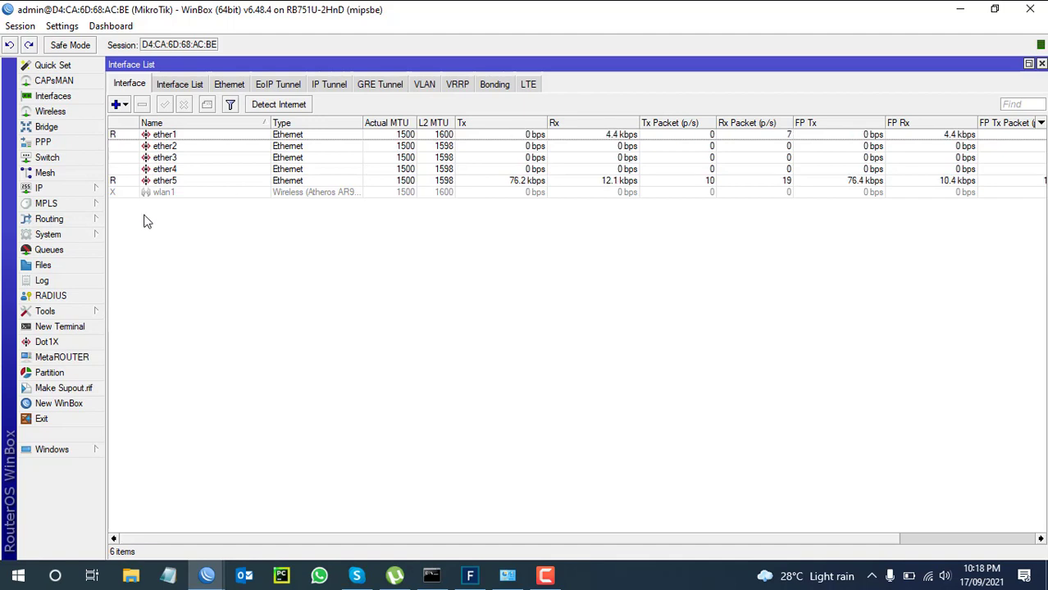
Select the greyed-out wlan1 row and enable it.
{"action": "left_click", "coordinate": [158, 193]}
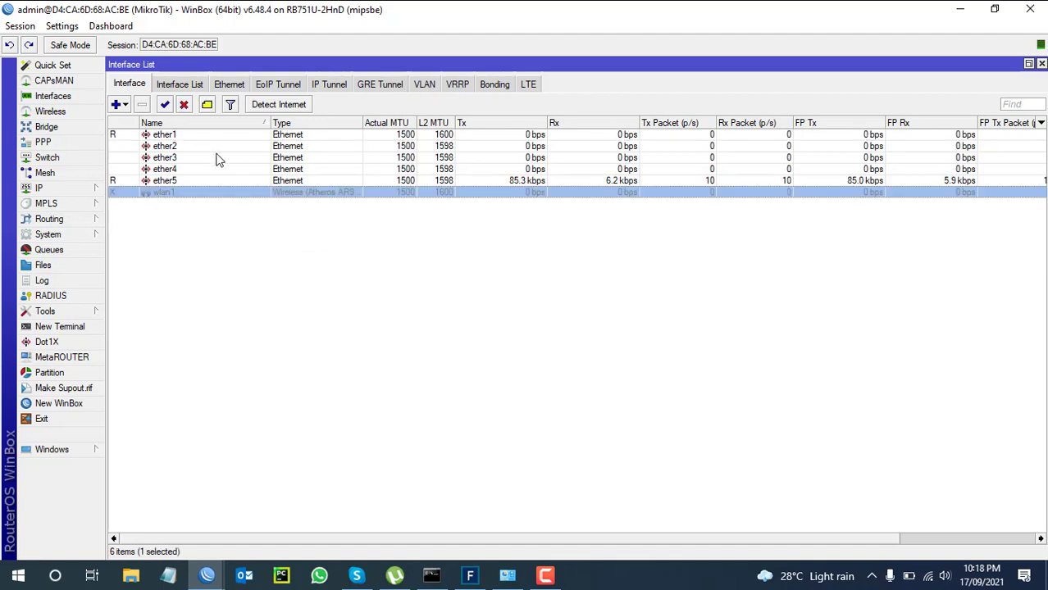
{"action": "left_click", "coordinate": [165, 104]}
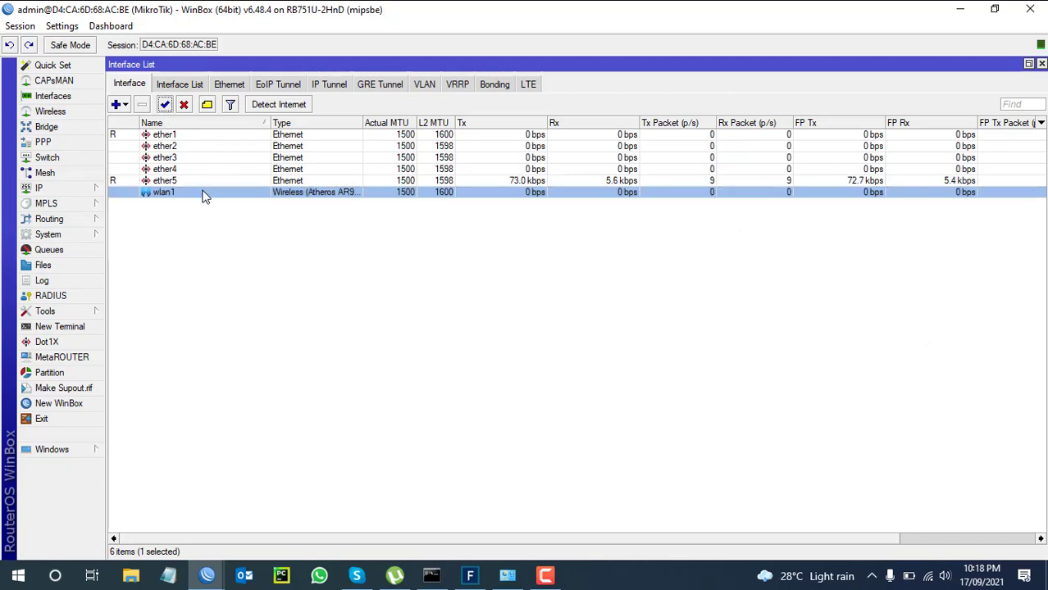
Open wlan1's settings and set its wireless mode to ap bridge.
{"action": "double_click", "coordinate": [205, 192]}
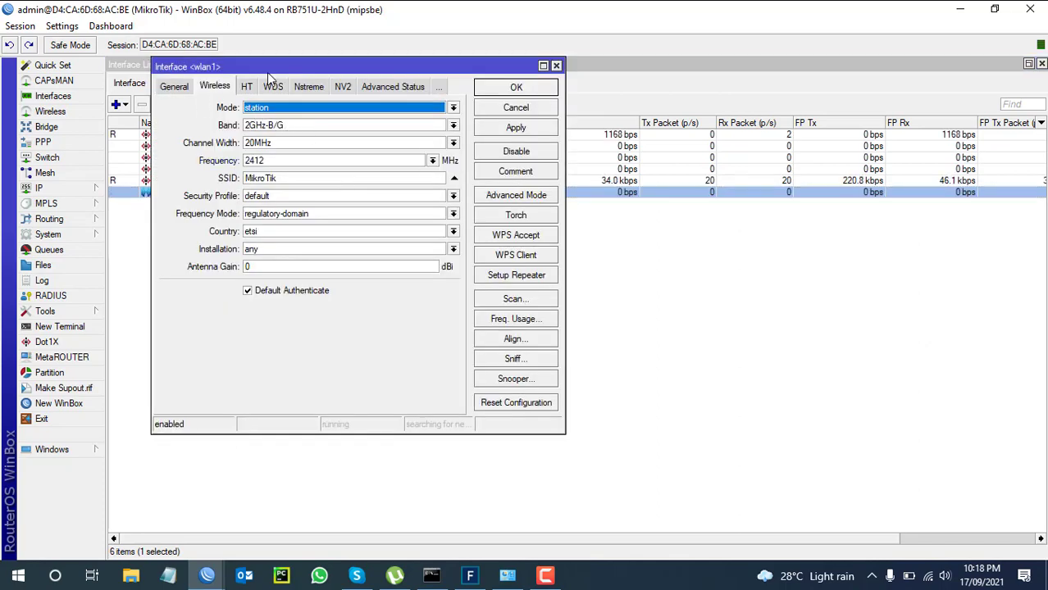
{"action": "left_click_drag", "start_coordinate": [266, 69], "coordinate": [462, 89]}
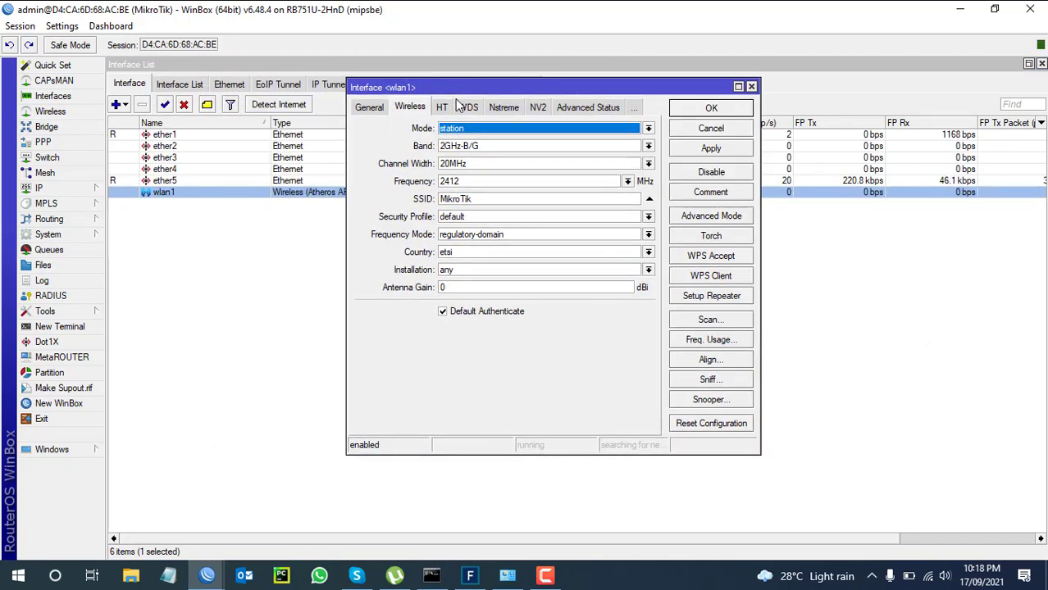
{"action": "left_click", "coordinate": [482, 132]}
{"action": "left_click", "coordinate": [492, 150]}
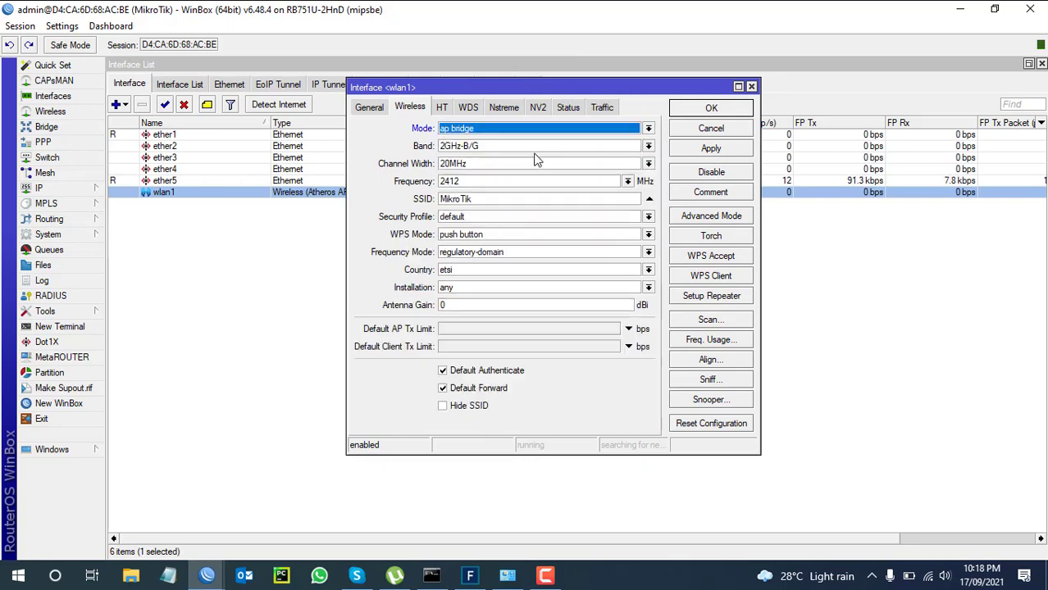
Replace the SSID MikroTik with ITgeekBOy after checking the laptop's visible Wi-Fi networks.
{"action": "double_click", "coordinate": [486, 198]}
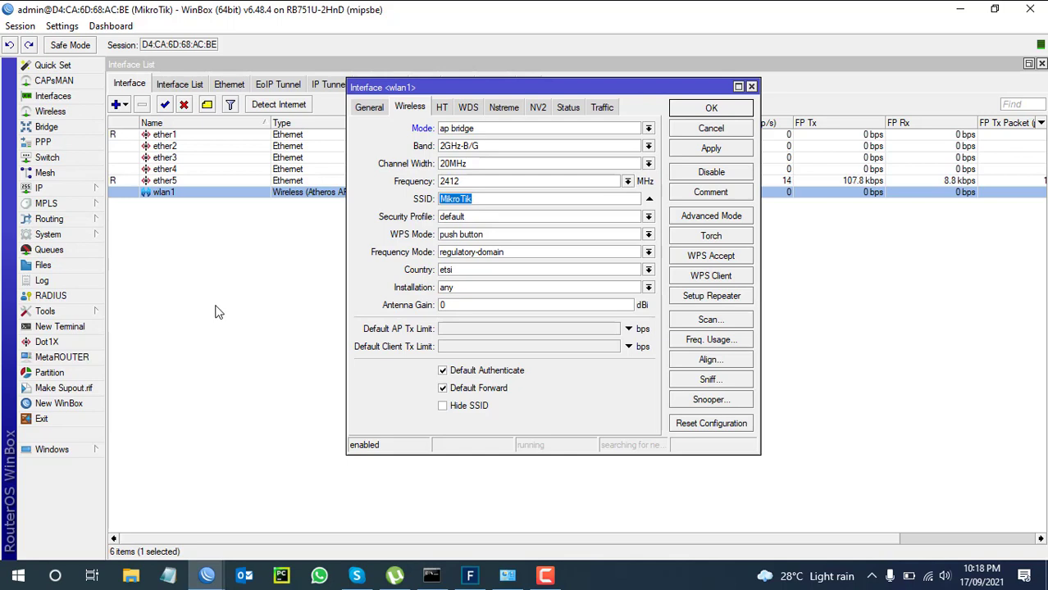
{"action": "left_click", "coordinate": [932, 577]}
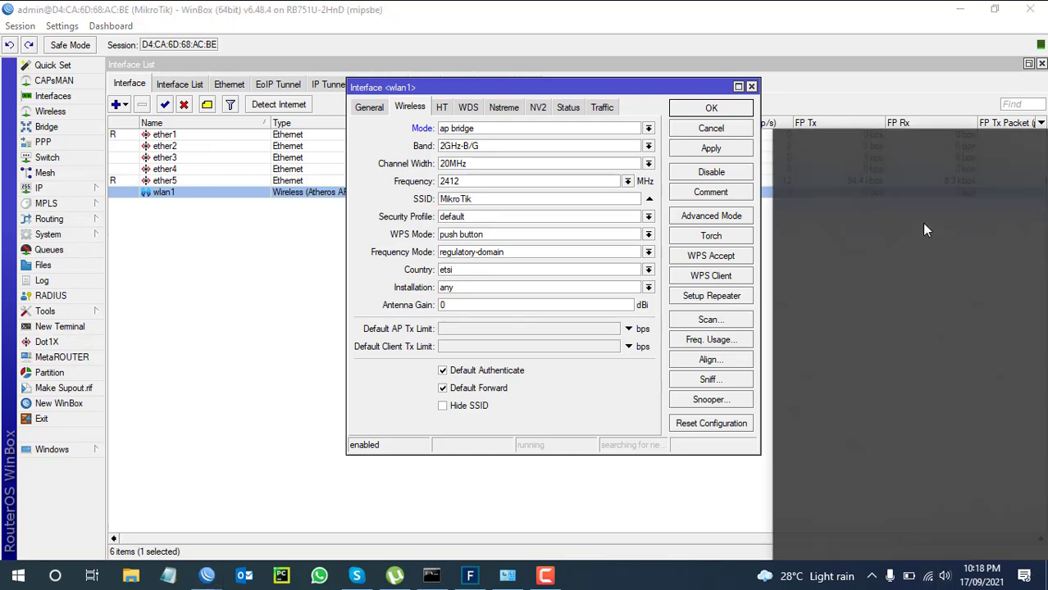
{"action": "scroll", "coordinate": [868, 384], "scroll_direction": "down", "scroll_amount": 5}
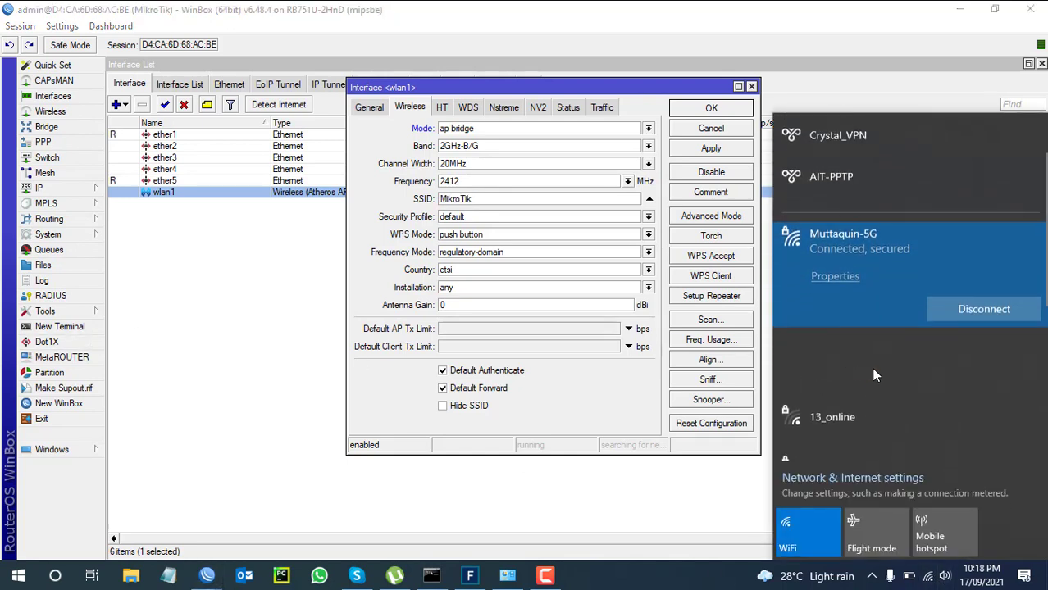
{"action": "scroll", "coordinate": [891, 330], "scroll_direction": "up", "scroll_amount": 3}
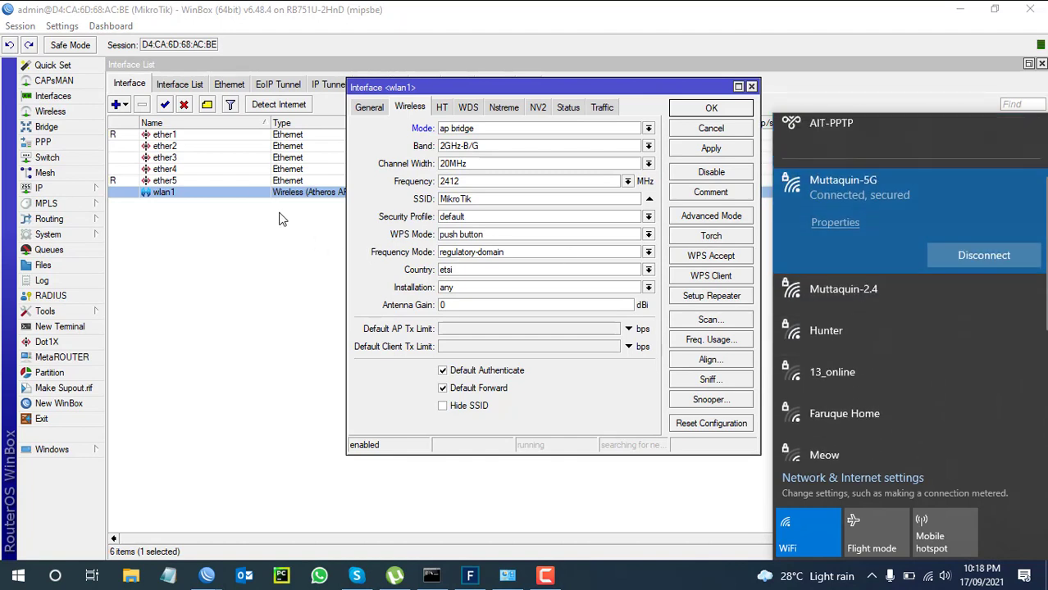
{"action": "scroll", "coordinate": [918, 340], "scroll_direction": "down", "scroll_amount": 3}
{"action": "scroll", "coordinate": [918, 341], "scroll_direction": "up", "scroll_amount": 5}
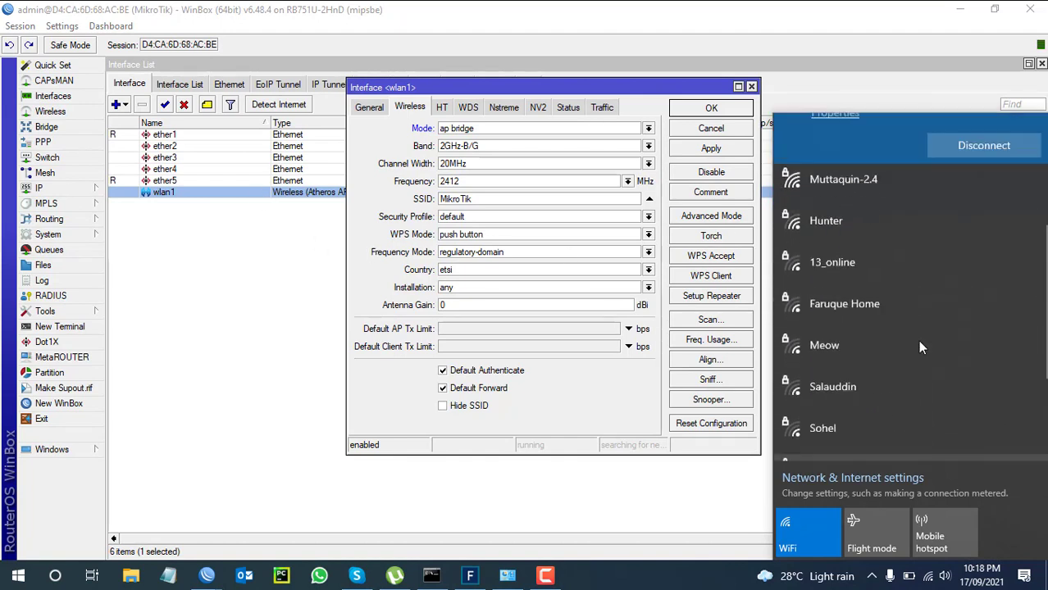
{"action": "double_click", "coordinate": [493, 199]}
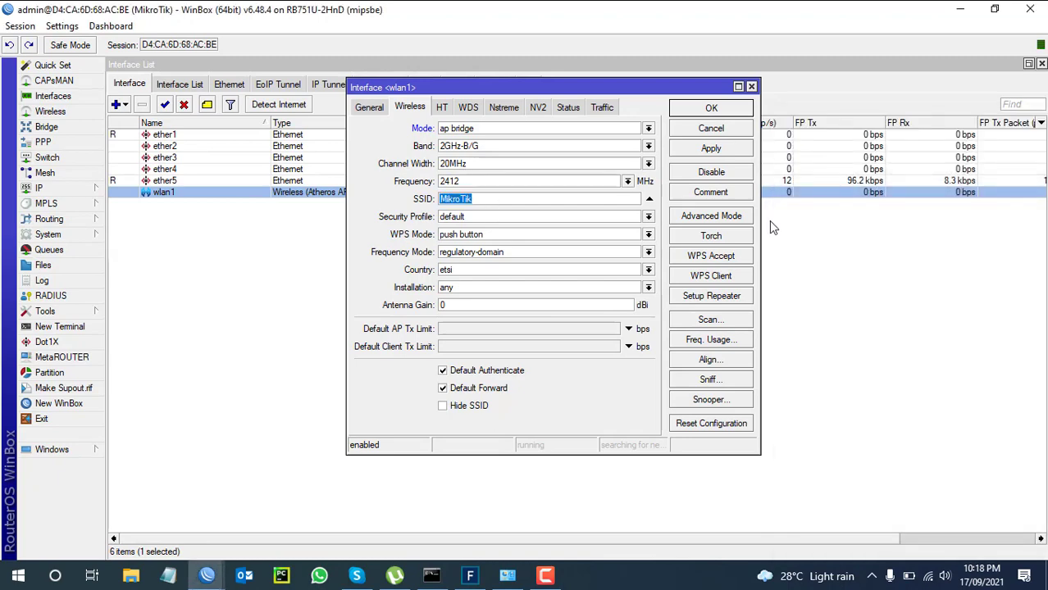
{"action": "type", "text": "ITgeekBOy"}
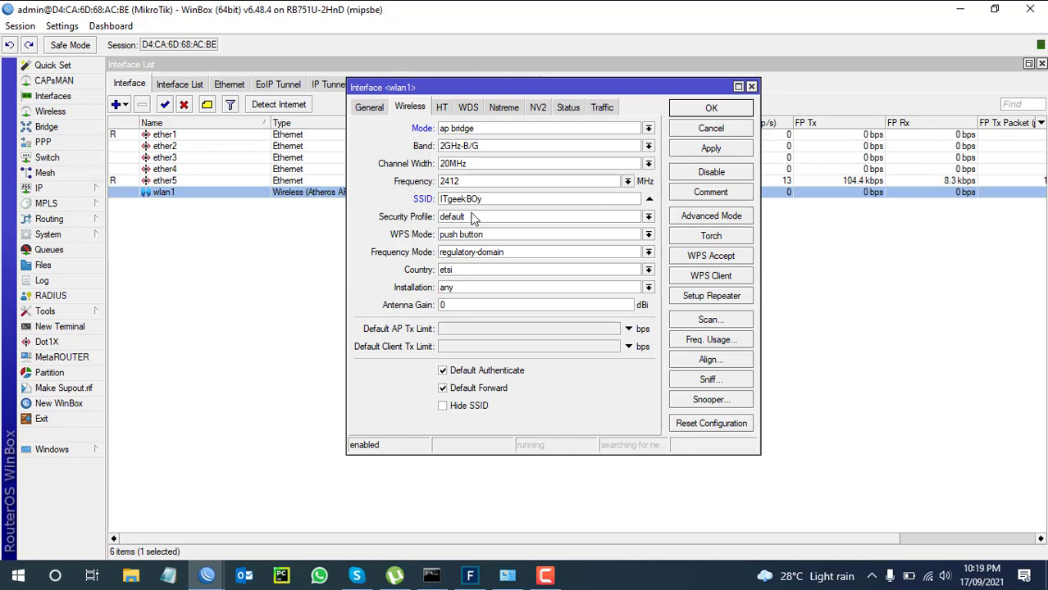
Copy the default security profile into a new profile named ss.
{"action": "left_click", "coordinate": [51, 112]}
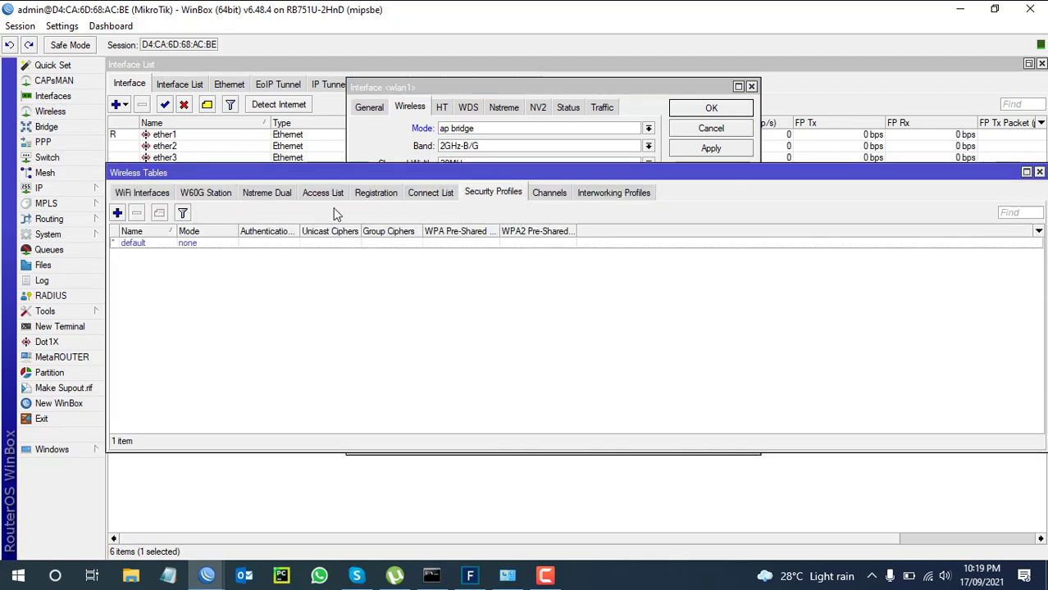
{"action": "left_click", "coordinate": [144, 193]}
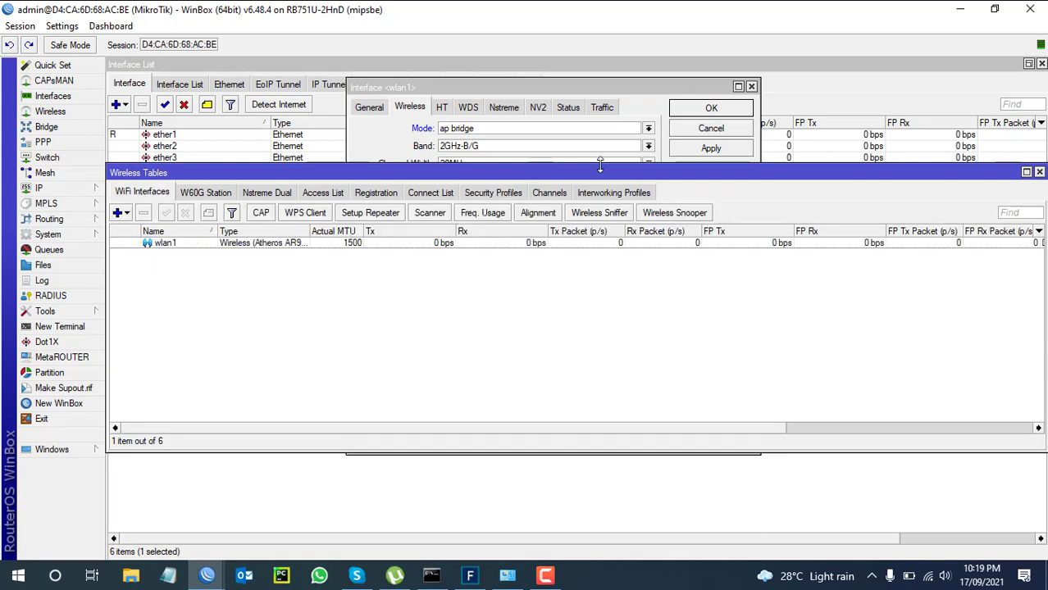
{"action": "left_click", "coordinate": [495, 194]}
{"action": "double_click", "coordinate": [229, 244]}
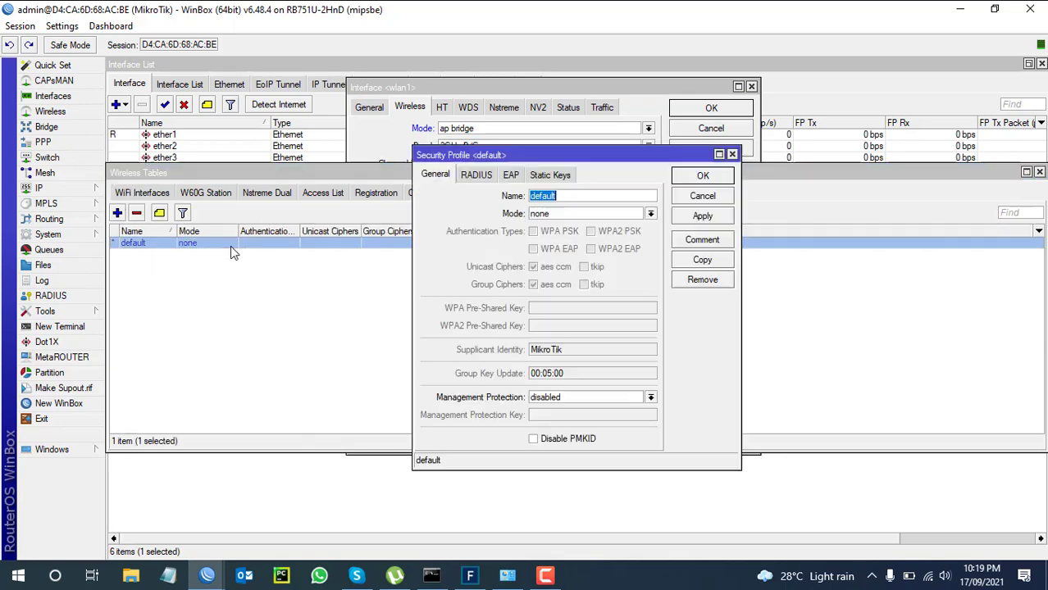
{"action": "left_click", "coordinate": [703, 260]}
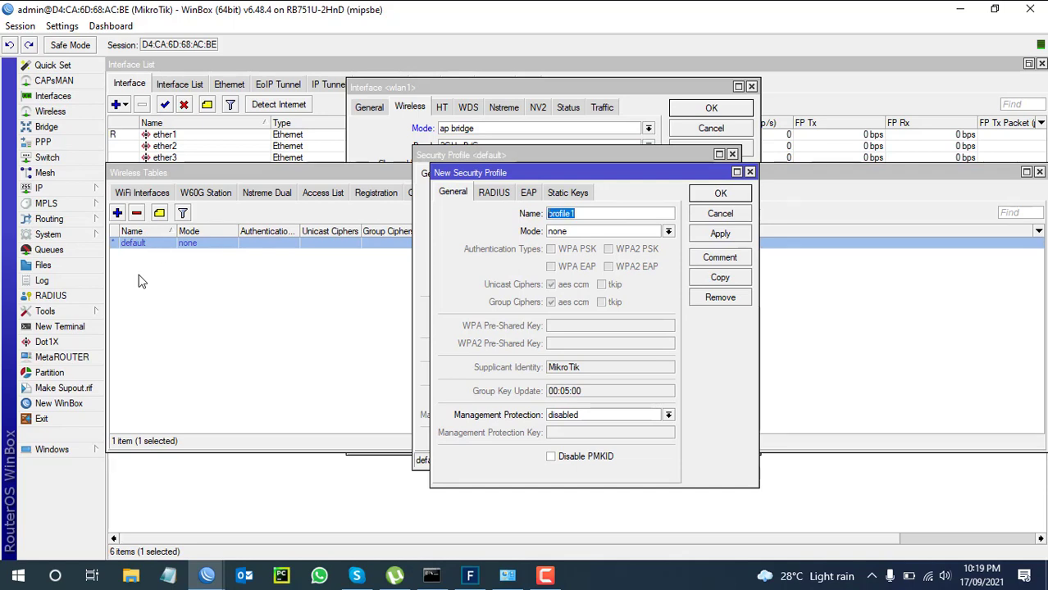
{"action": "type", "text": "ss"}
Set ss to dynamic keys with WPA/WPA2 PSK and enter both pre-shared keys.
{"action": "left_click", "coordinate": [570, 232]}
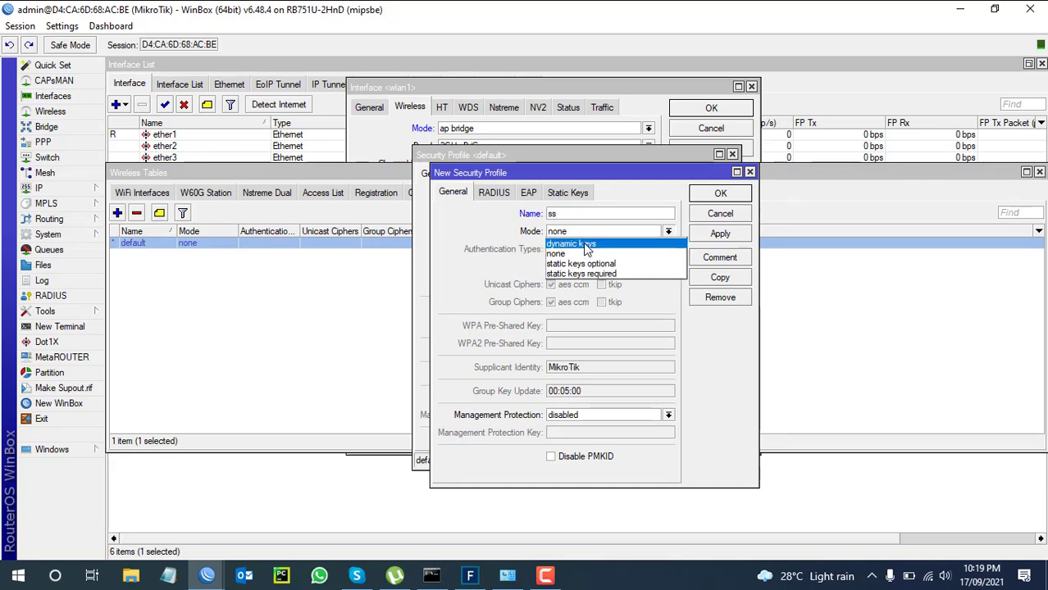
{"action": "left_click", "coordinate": [583, 243]}
{"action": "left_click", "coordinate": [572, 250]}
{"action": "left_click", "coordinate": [571, 267]}
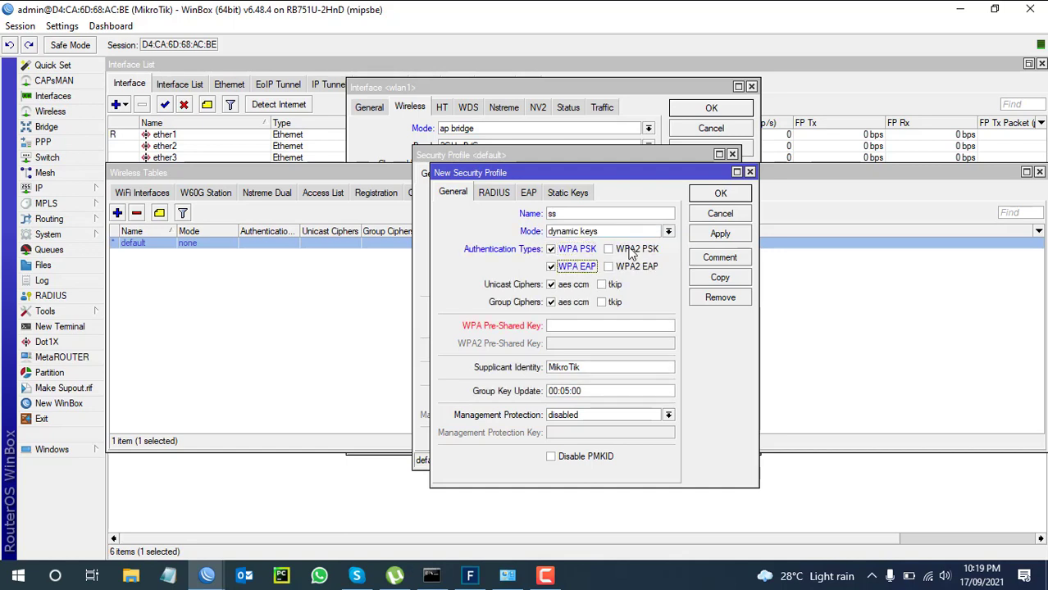
{"action": "left_click", "coordinate": [631, 251]}
{"action": "left_click", "coordinate": [574, 326]}
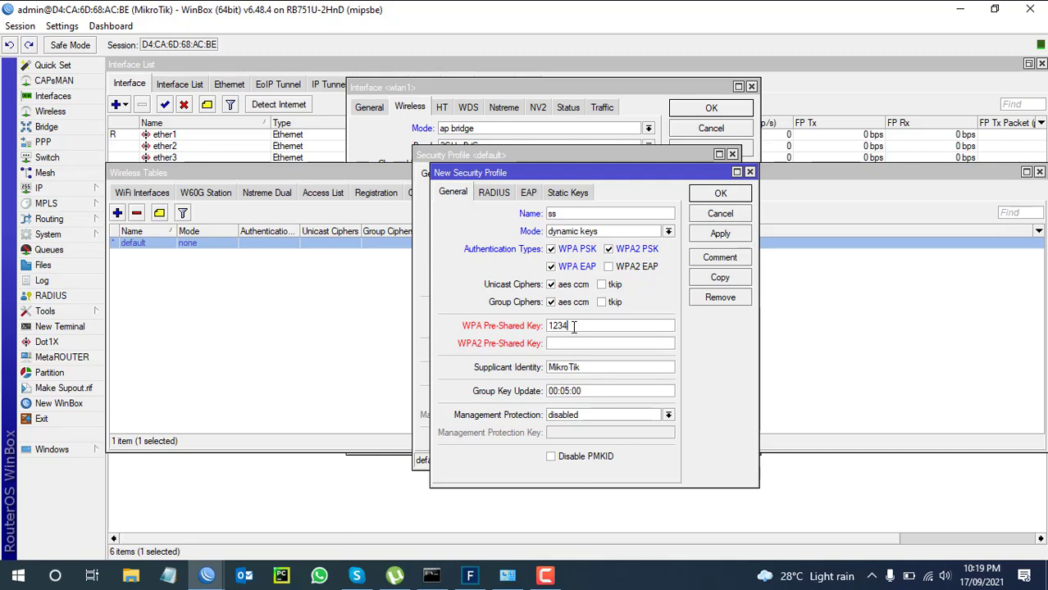
{"action": "type", "text": "12345678"}
{"action": "left_click", "coordinate": [568, 348]}
{"action": "type", "text": "123456"}
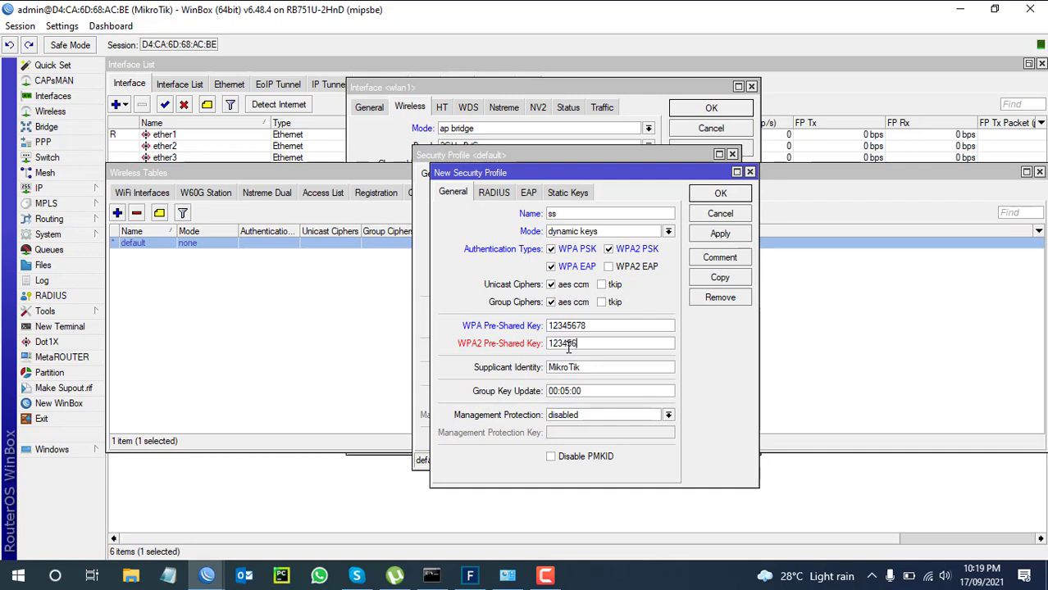
{"action": "type", "text": "78"}
Show the pre-shared keys in plain text, then apply and save the ss profile.
{"action": "left_click", "coordinate": [55, 27]}
{"action": "left_click", "coordinate": [110, 26]}
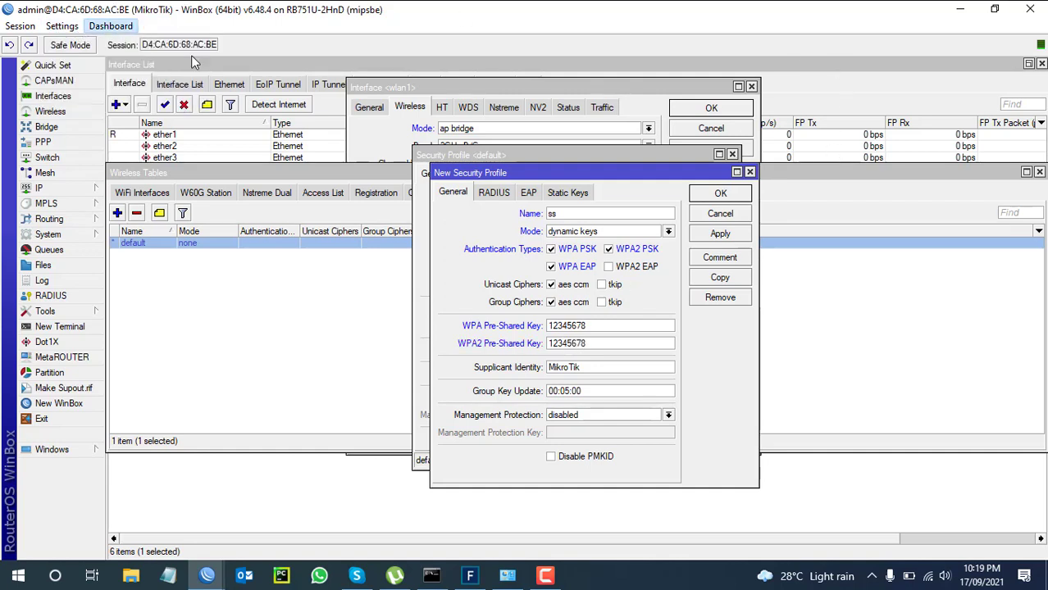
{"action": "left_click", "coordinate": [110, 27]}
{"action": "left_click", "coordinate": [62, 26]}
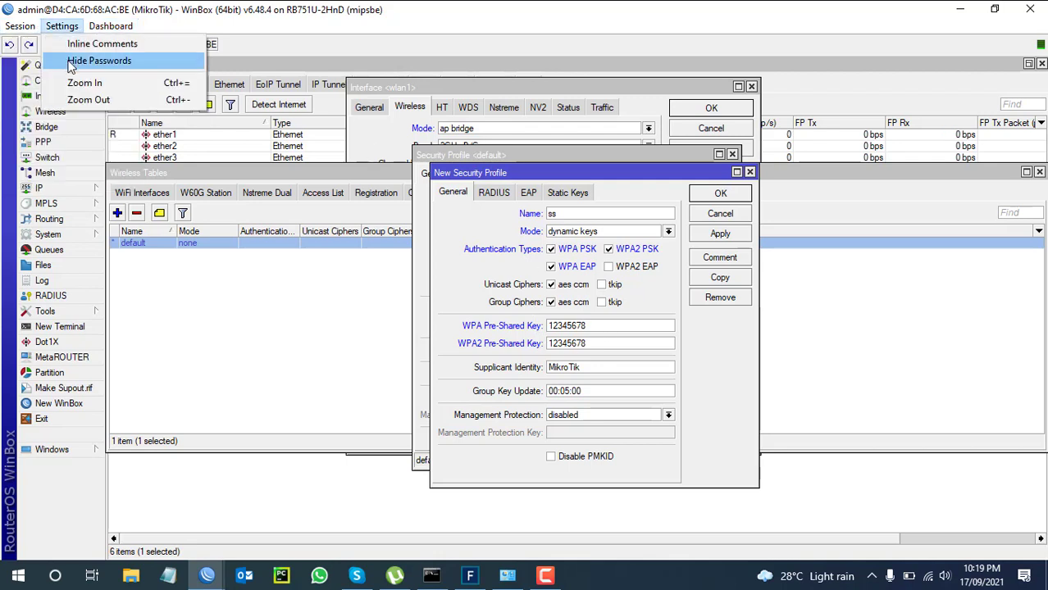
{"action": "left_click", "coordinate": [82, 66]}
{"action": "left_click", "coordinate": [67, 26]}
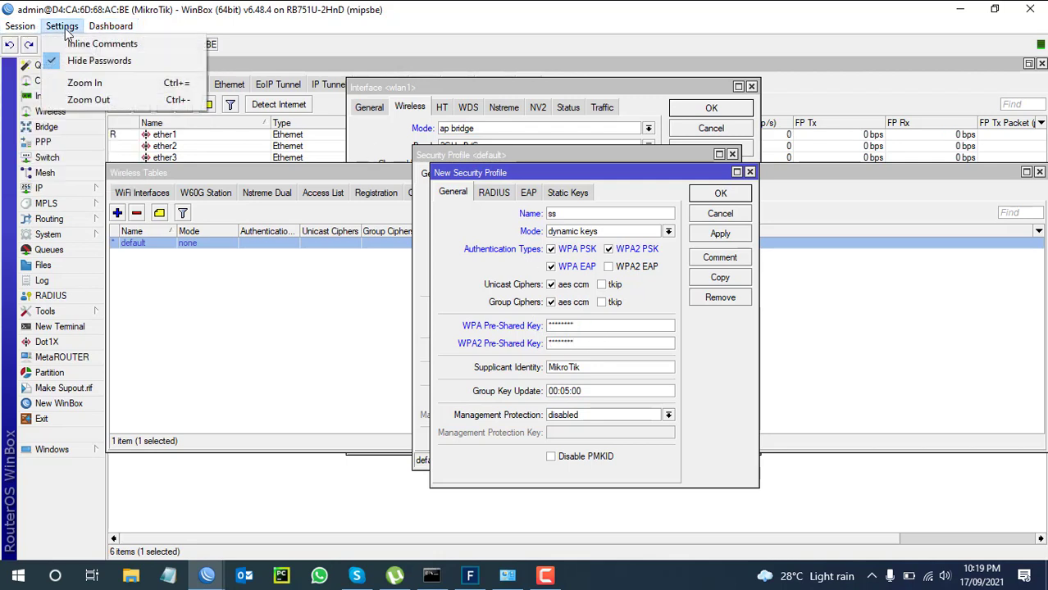
{"action": "left_click", "coordinate": [98, 62]}
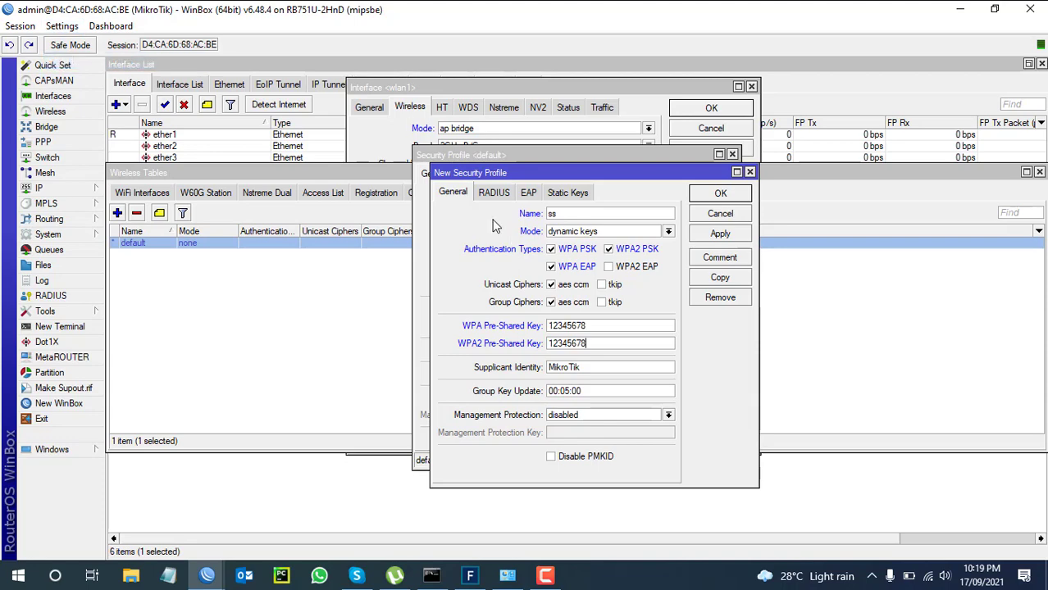
{"action": "left_click", "coordinate": [718, 235]}
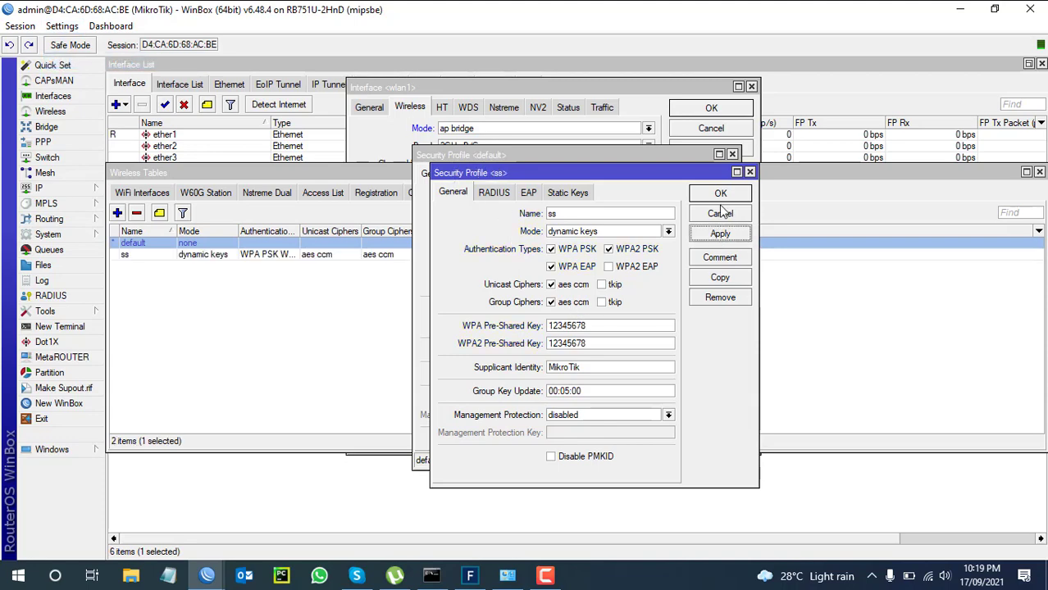
{"action": "left_click", "coordinate": [720, 193]}
{"action": "left_click", "coordinate": [705, 175]}
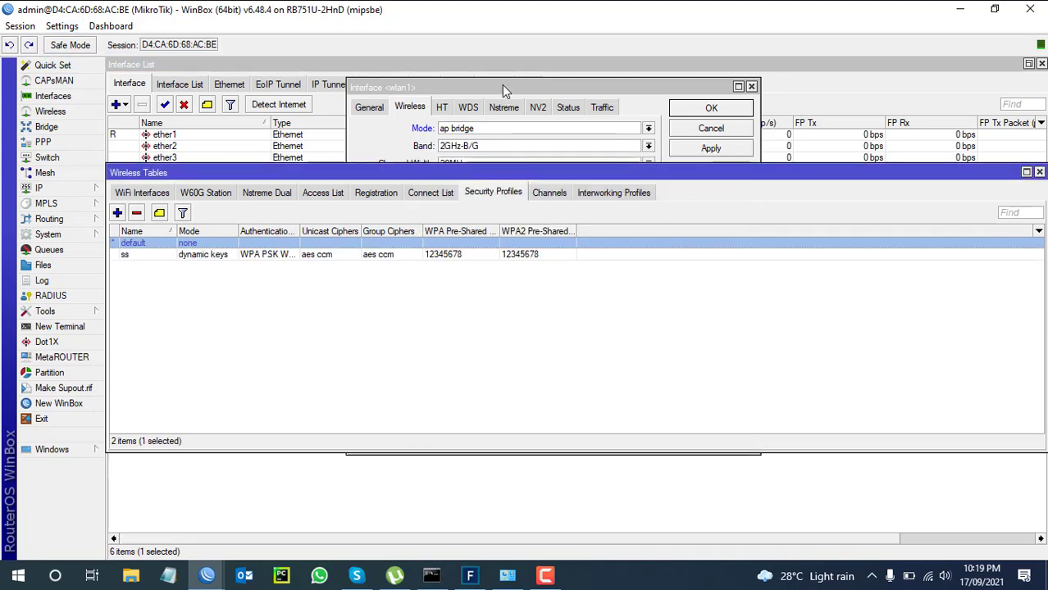
{"action": "left_click", "coordinate": [502, 85]}
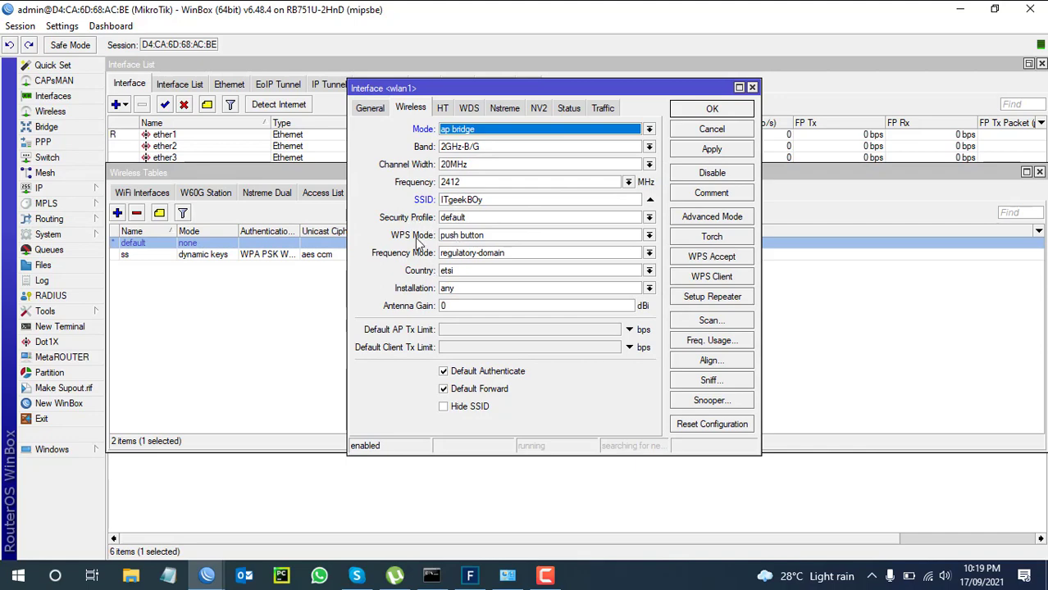
{"action": "left_click", "coordinate": [482, 218]}
{"action": "left_click", "coordinate": [456, 248]}
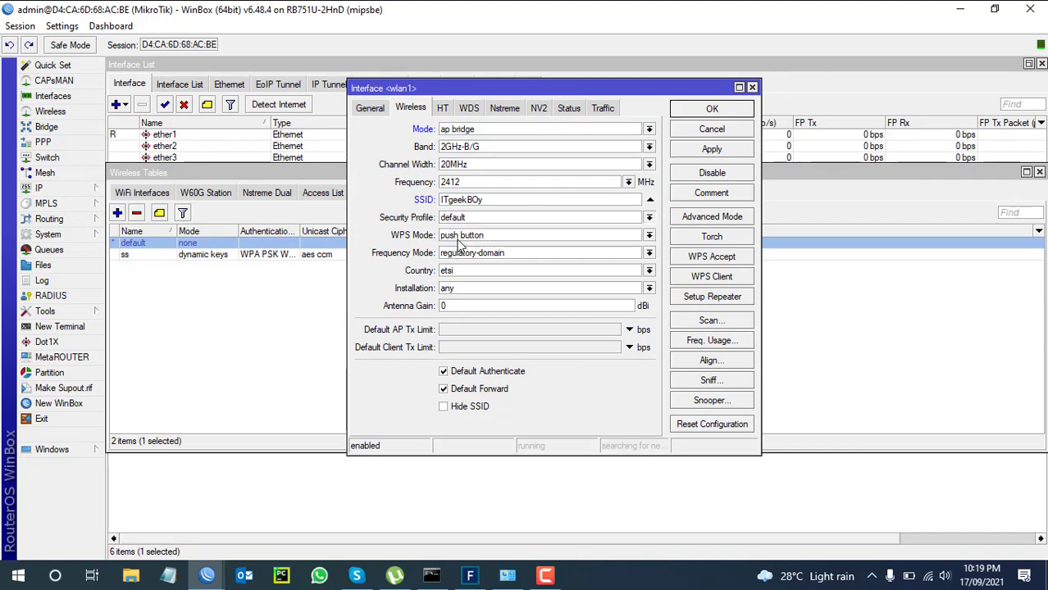
{"action": "left_click", "coordinate": [718, 154]}
{"action": "left_click", "coordinate": [730, 129]}
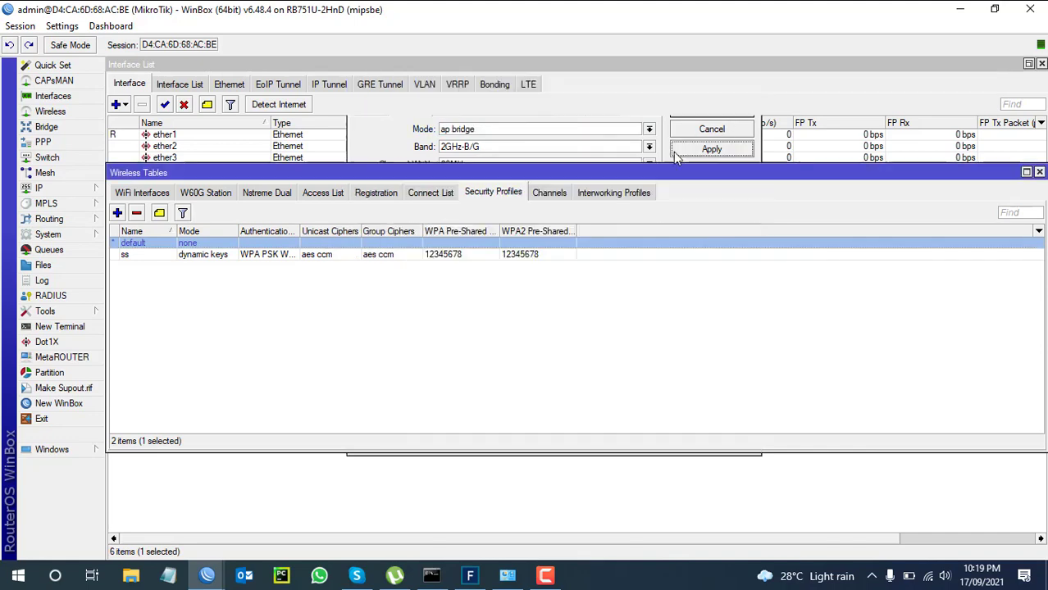
{"action": "left_click", "coordinate": [1039, 172]}
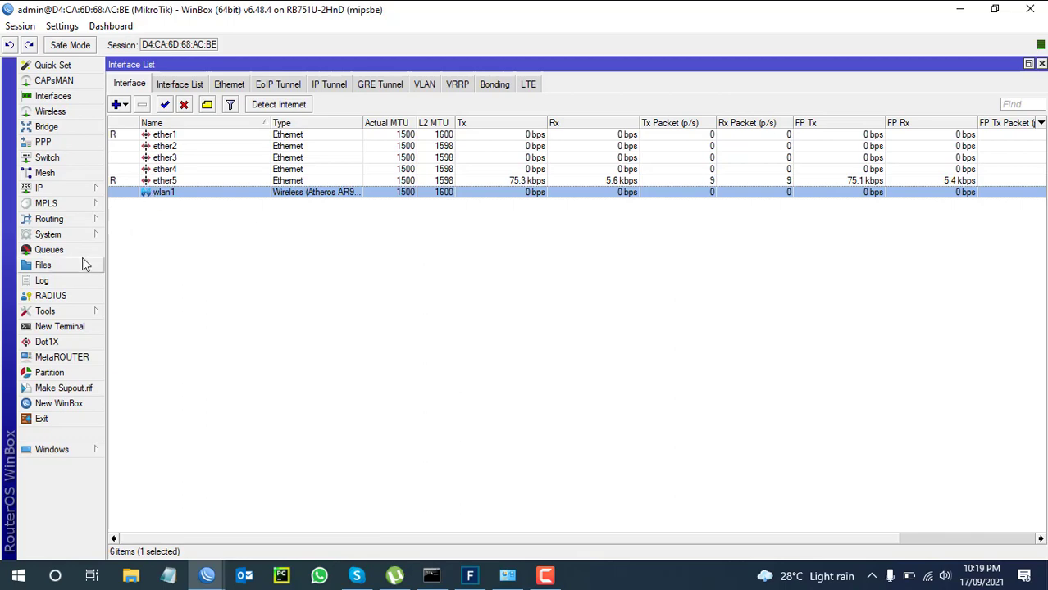
Run ping 8.8.8.8 in a new terminal, which reports no route to host.
{"action": "left_click", "coordinate": [66, 326]}
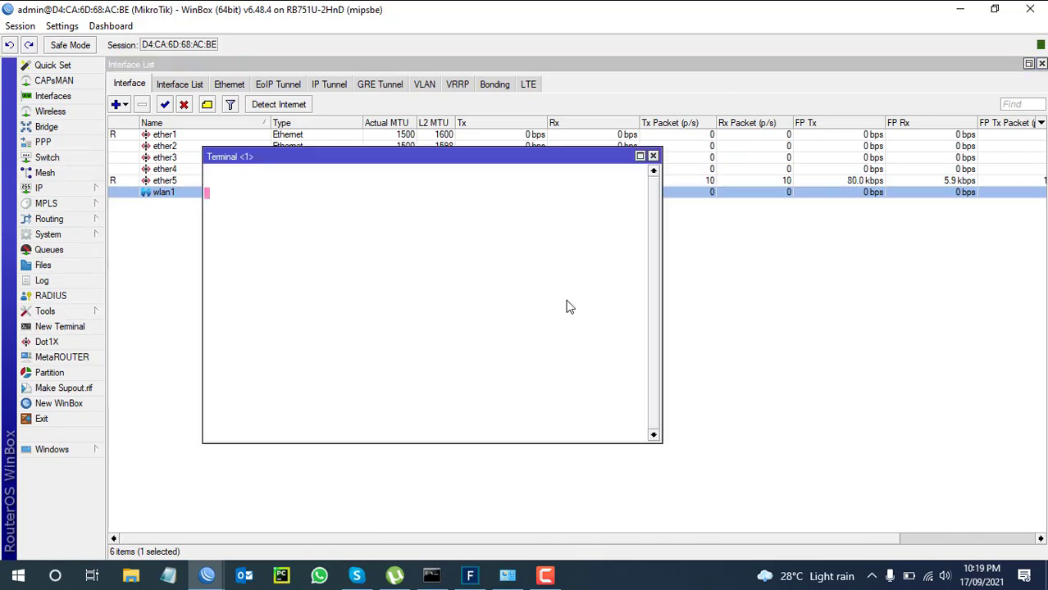
{"action": "key", "text": "Return"}
{"action": "key", "text": "Return"}
{"action": "key", "text": "Return"}
{"action": "key", "text": "Return"}
{"action": "key", "text": "Return"}
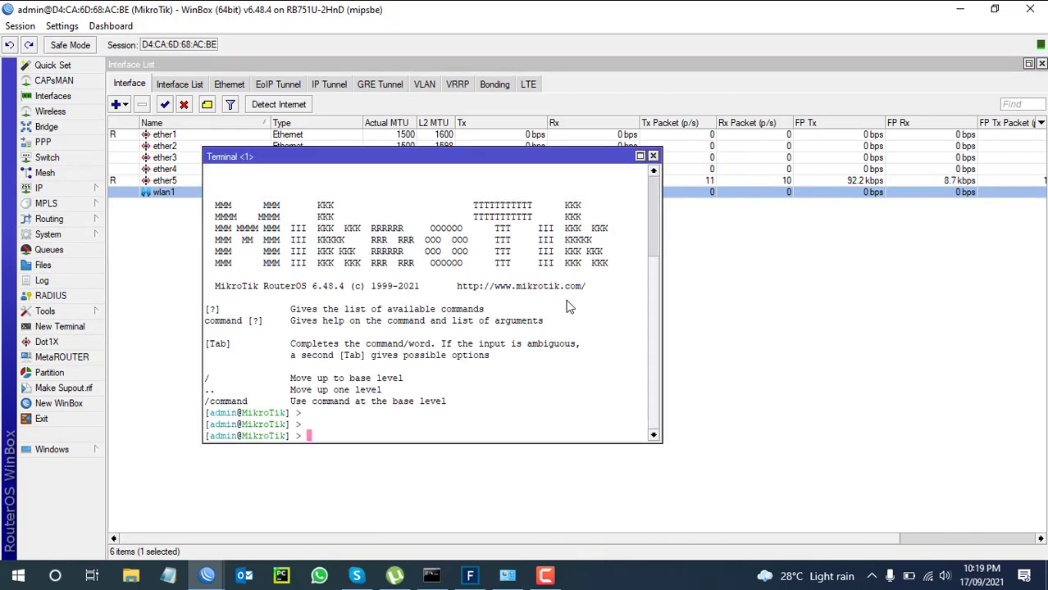
{"action": "type", "text": "ping "}
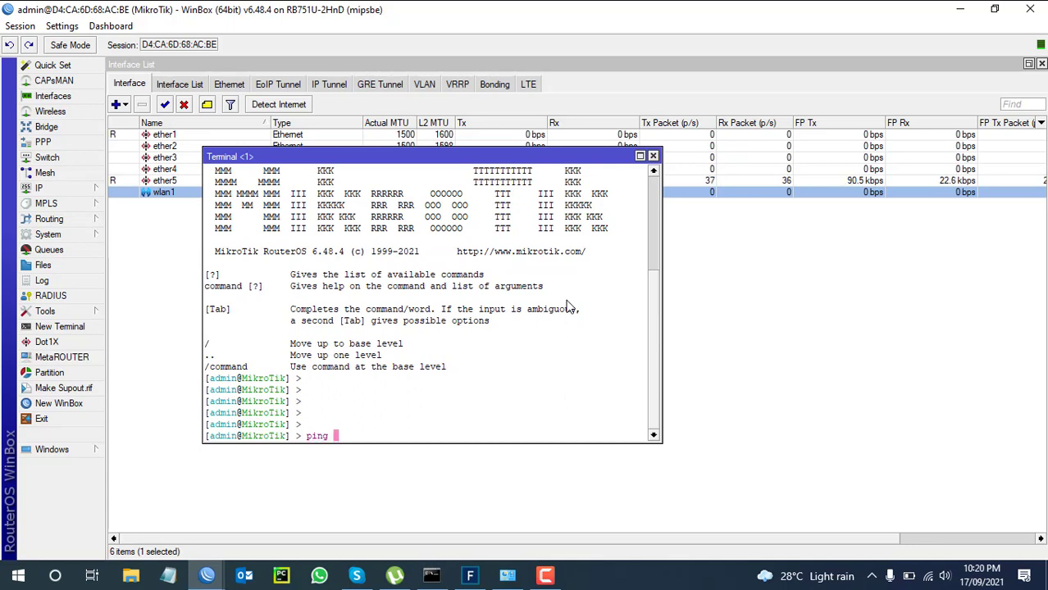
{"action": "type", "text": "8.8.8.8"}
{"action": "key", "text": "Return"}
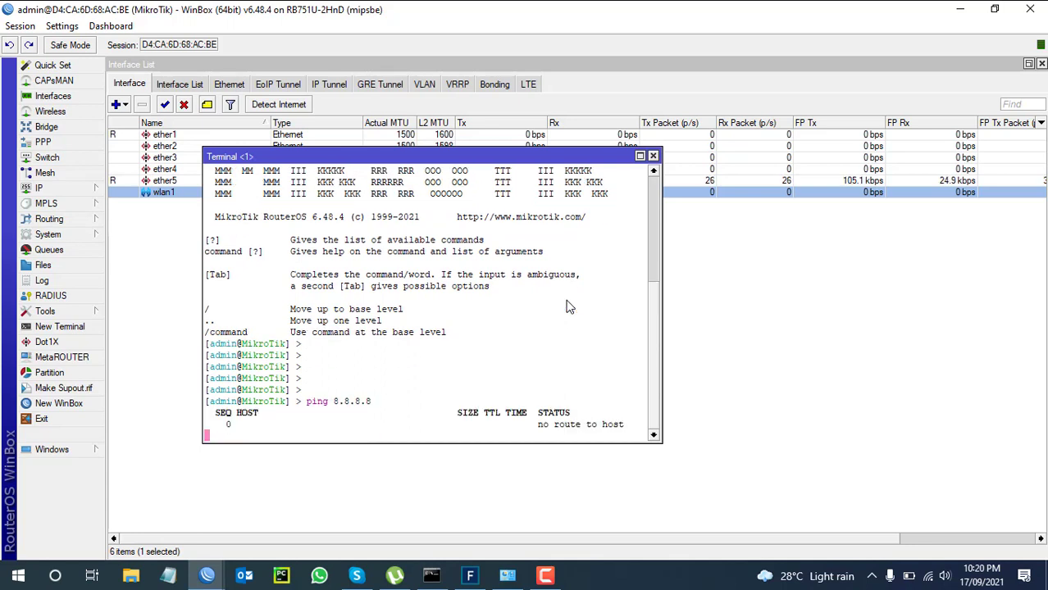
{"action": "left_click", "coordinate": [70, 196]}
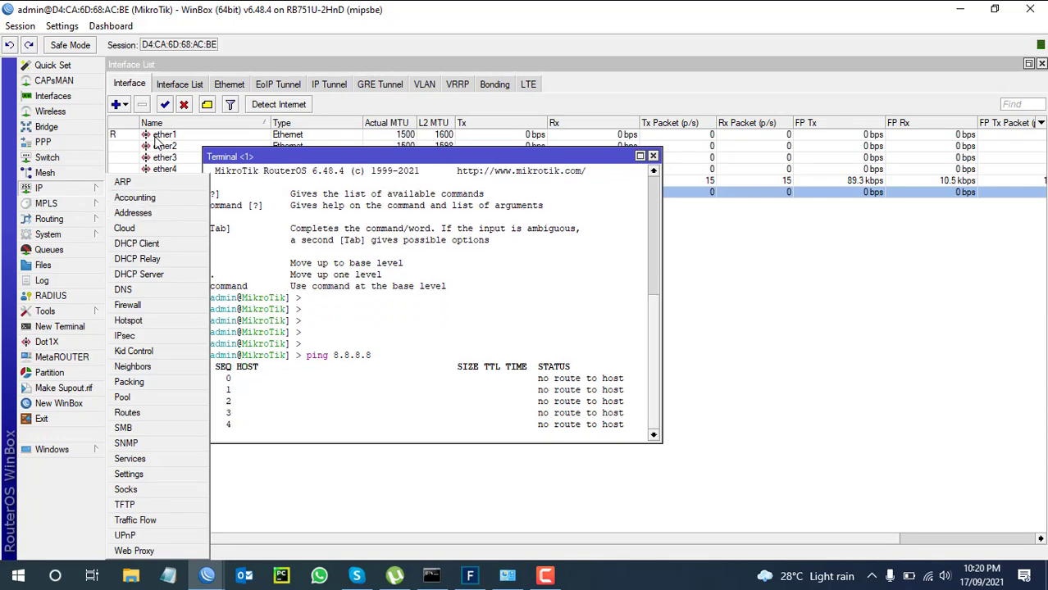
{"action": "left_click", "coordinate": [205, 134]}
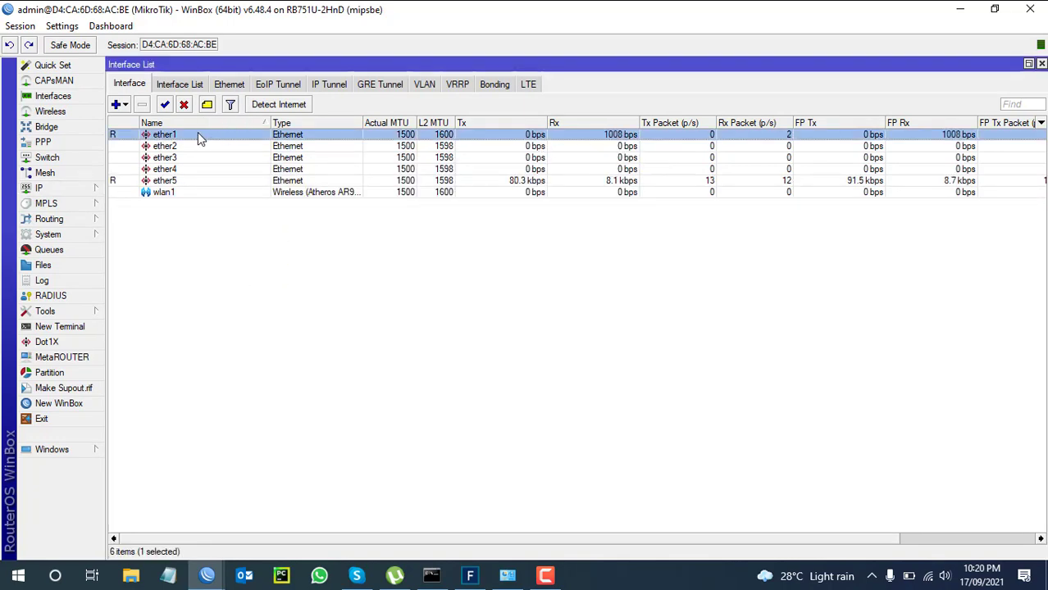
Rename interface ether1 to ether1-WAN.
{"action": "double_click", "coordinate": [180, 134]}
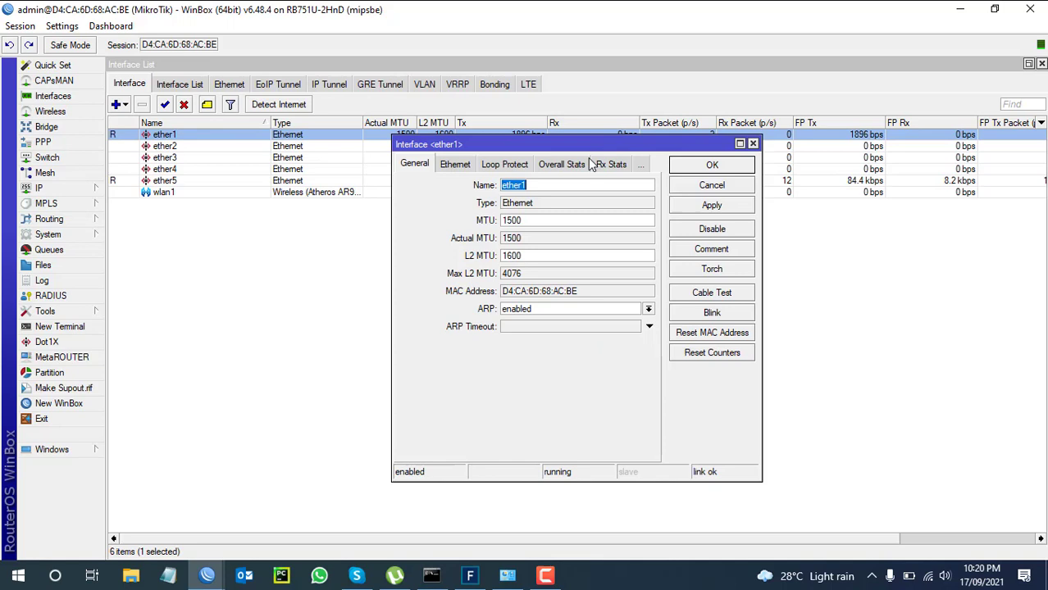
{"action": "left_click", "coordinate": [554, 188]}
{"action": "type", "text": "-WAN"}
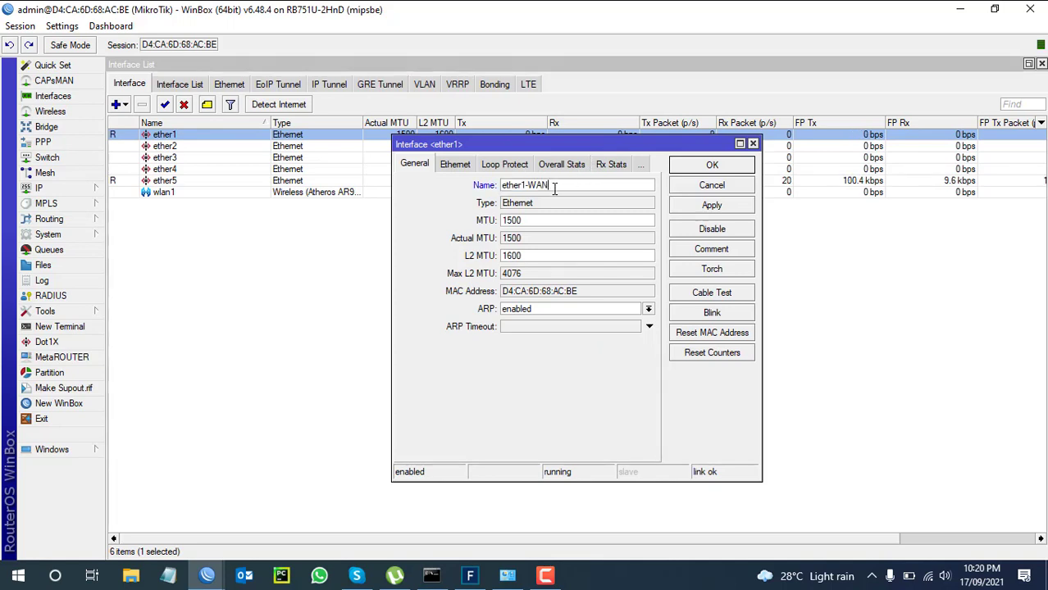
{"action": "key", "text": "Return"}
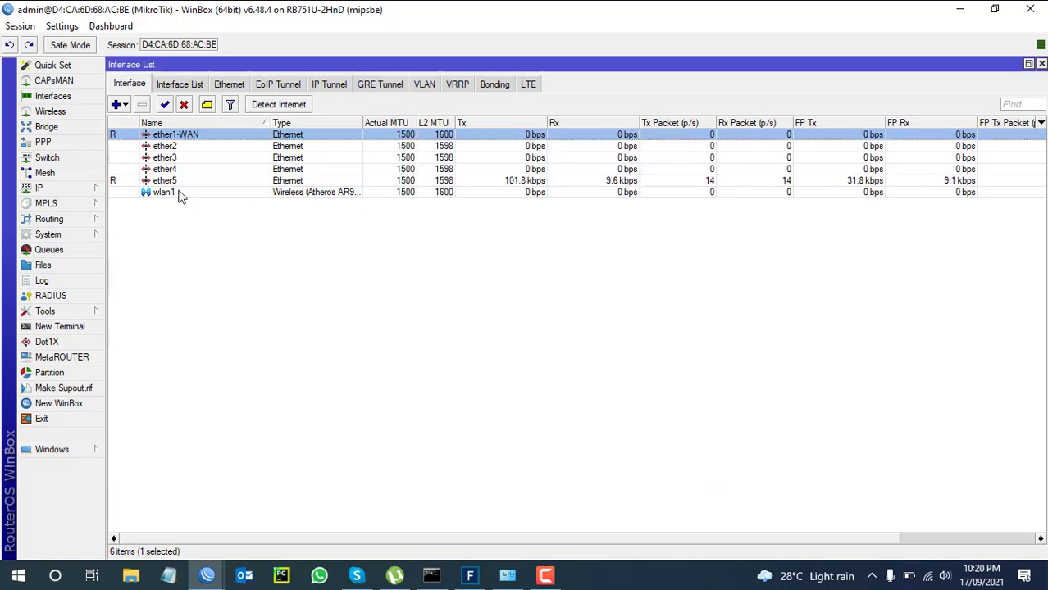
Rename interface ether5 to ether5-LAPTOP.
{"action": "double_click", "coordinate": [184, 182]}
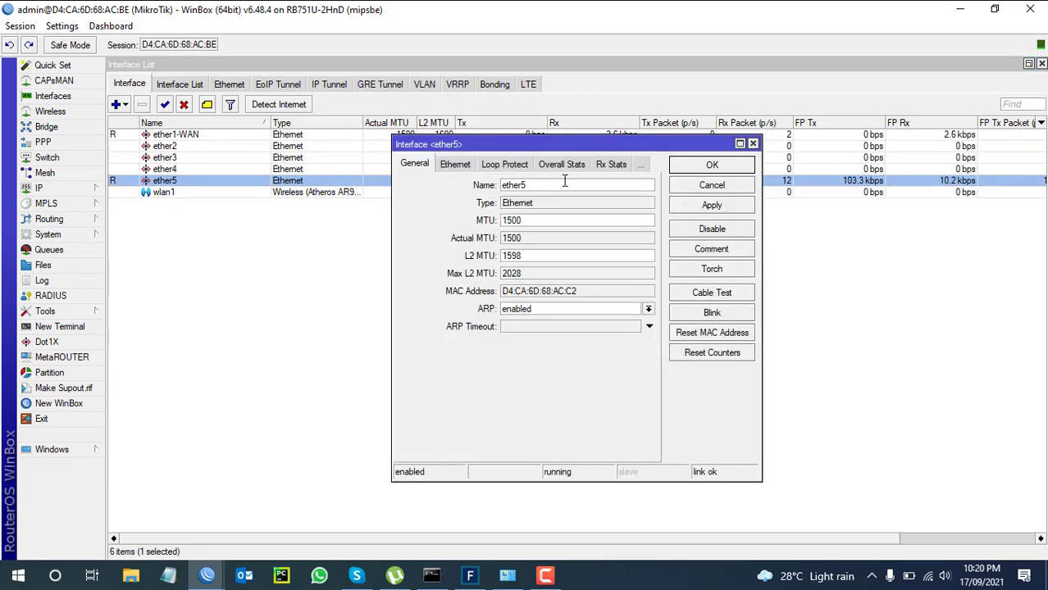
{"action": "left_click", "coordinate": [564, 182]}
{"action": "type", "text": "-L"}
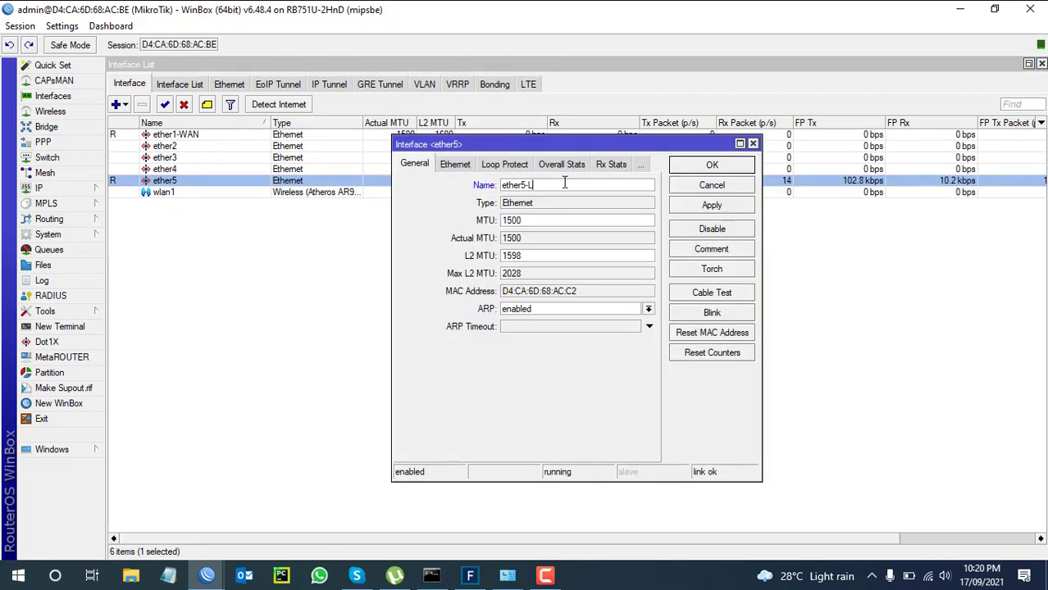
{"action": "type", "text": "AN"}
{"action": "type", "text": "TOP"}
{"action": "key", "text": "Return"}
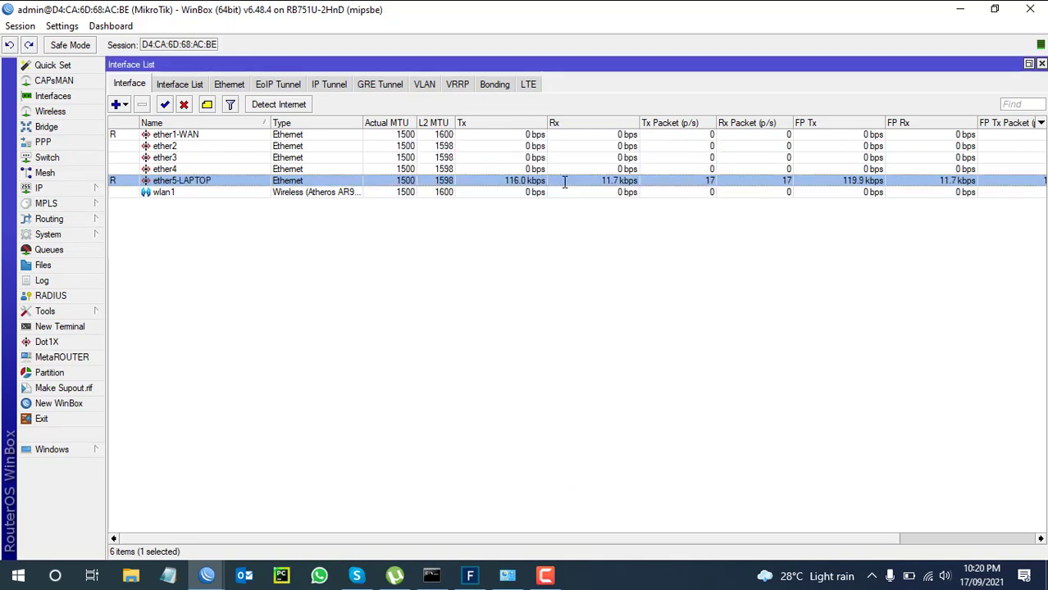
{"action": "left_click", "coordinate": [166, 193]}
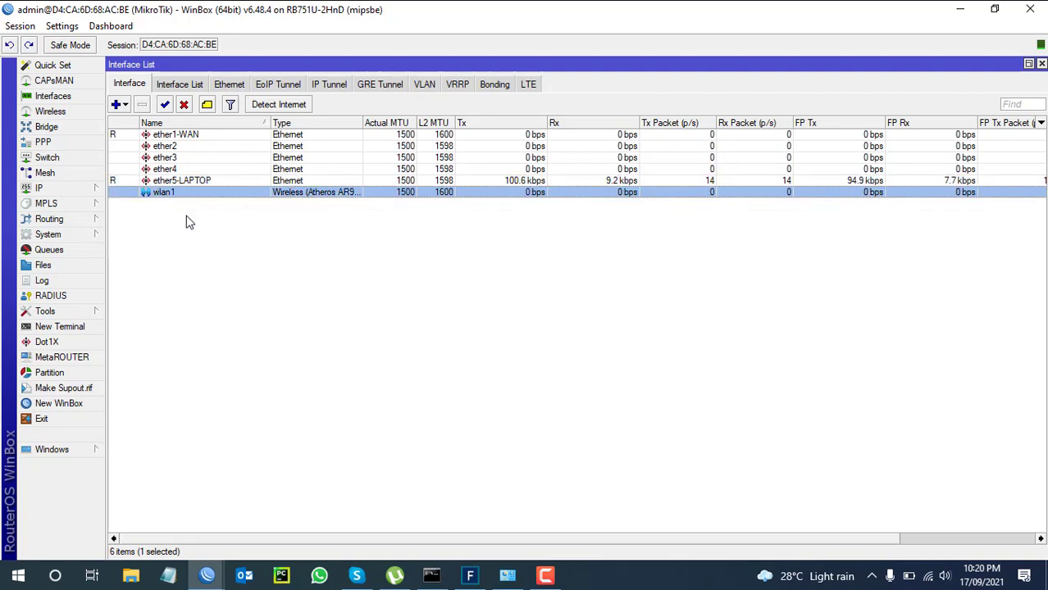
Add a DHCP client on interface ether1-WAN under IP > DHCP Client.
{"action": "left_click", "coordinate": [70, 192]}
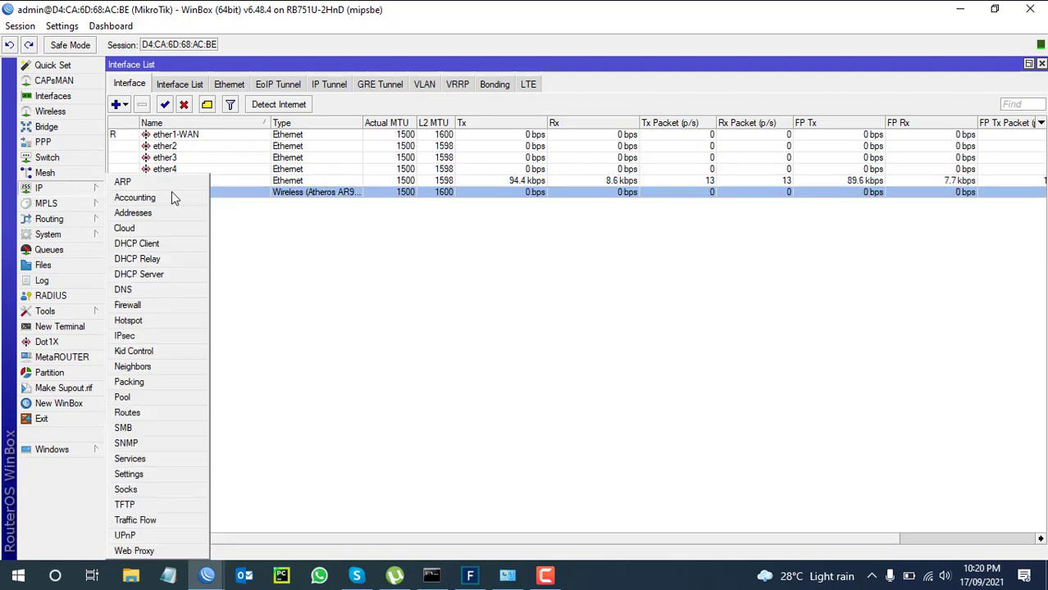
{"action": "left_click", "coordinate": [148, 245]}
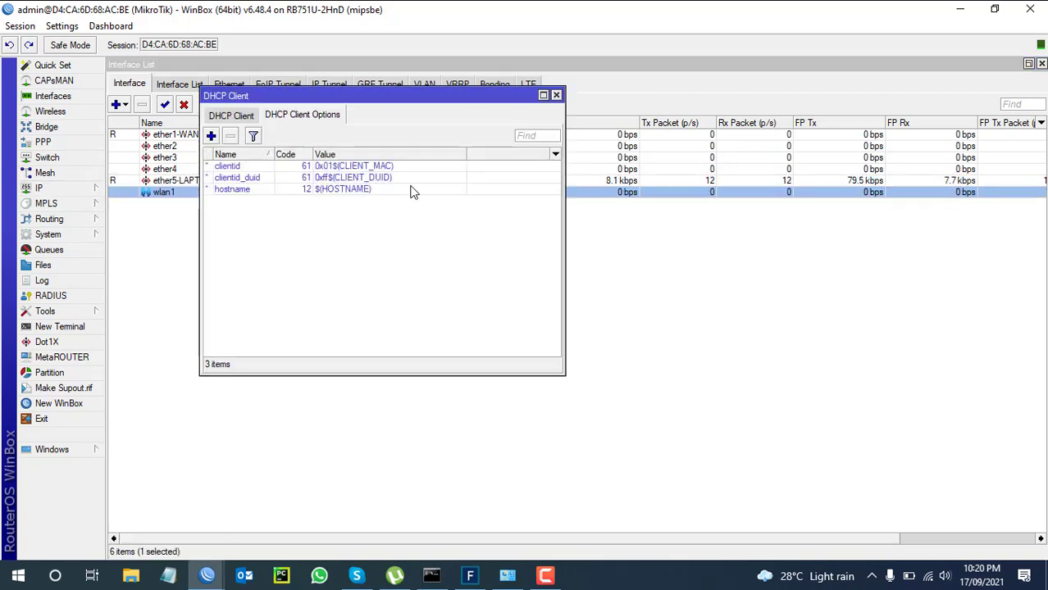
{"action": "left_click", "coordinate": [231, 114]}
{"action": "left_click", "coordinate": [211, 135]}
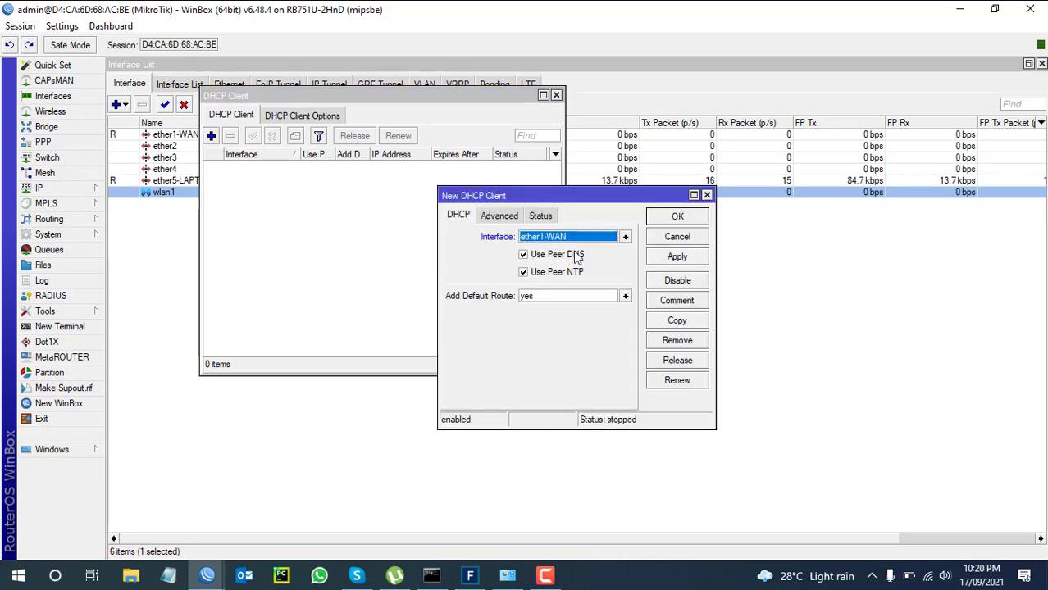
{"action": "left_click", "coordinate": [677, 216]}
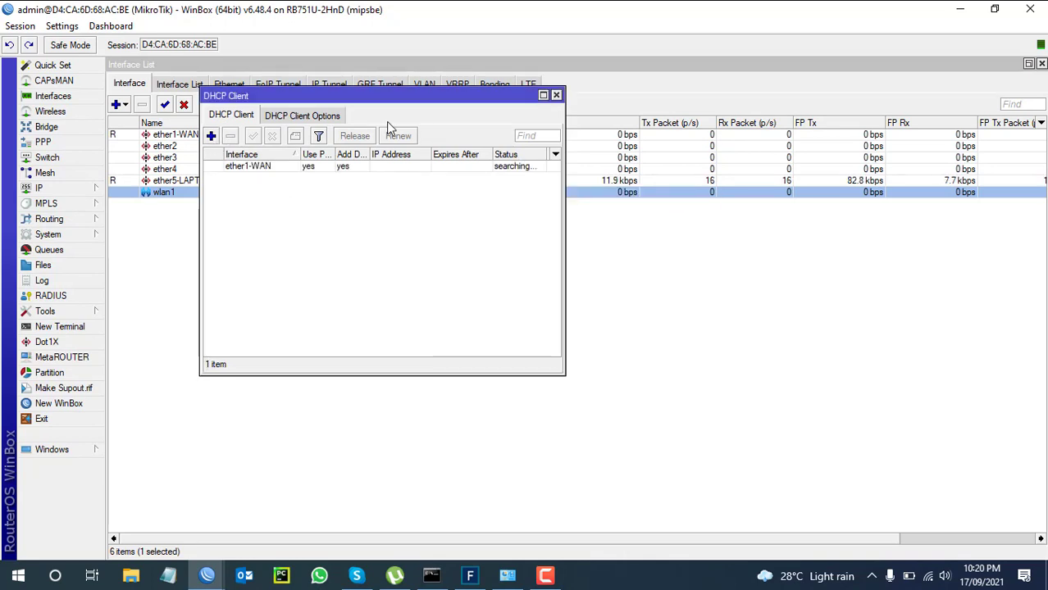
{"action": "left_click_drag", "start_coordinate": [376, 105], "coordinate": [406, 218]}
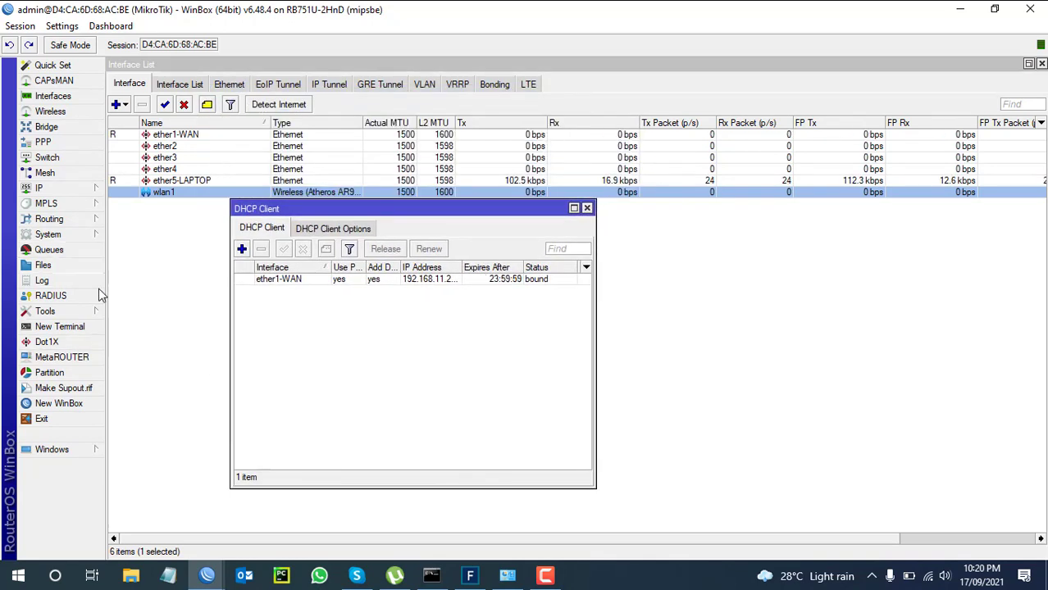
{"action": "left_click", "coordinate": [71, 328]}
{"action": "type", "text": "ping 8.8.8.8"}
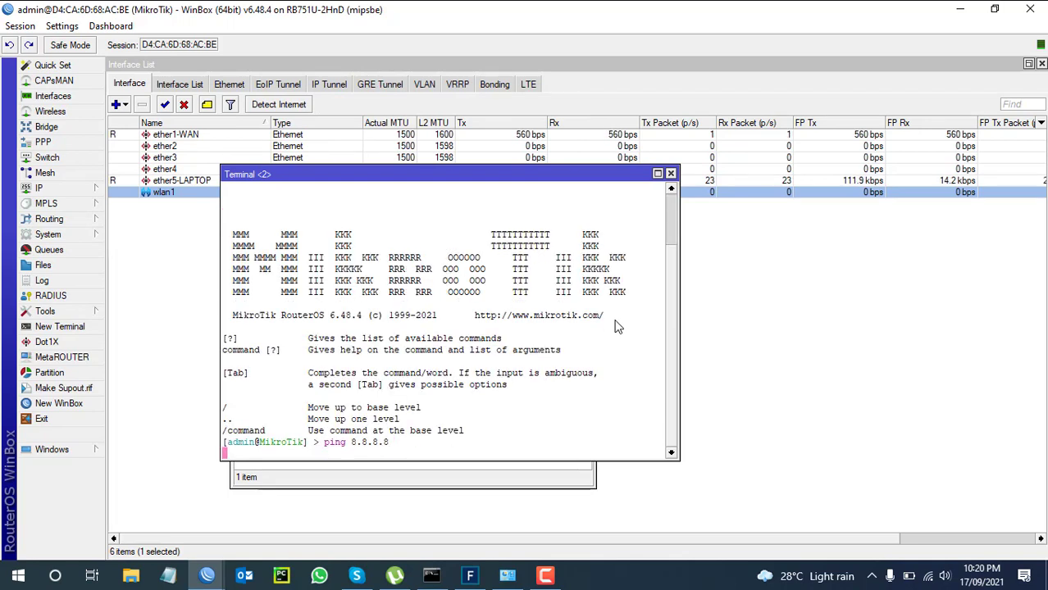
{"action": "key", "text": "Return"}
{"action": "key", "text": "ctrl+c"}
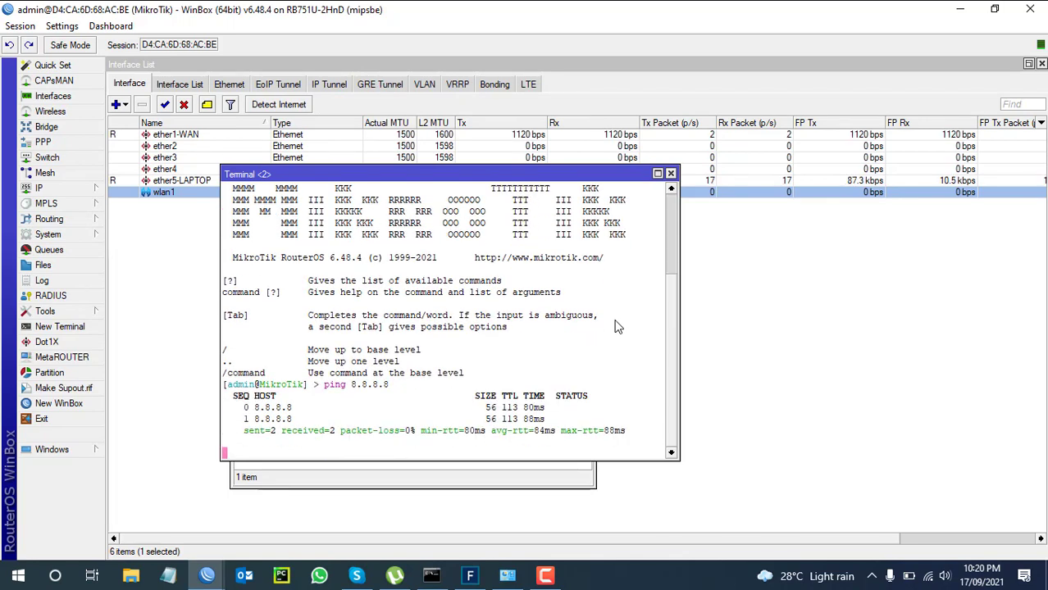
{"action": "key", "text": "Return"}
{"action": "key", "text": "Return"}
{"action": "key", "text": "Return"}
{"action": "key", "text": "Return"}
{"action": "key", "text": "Return"}
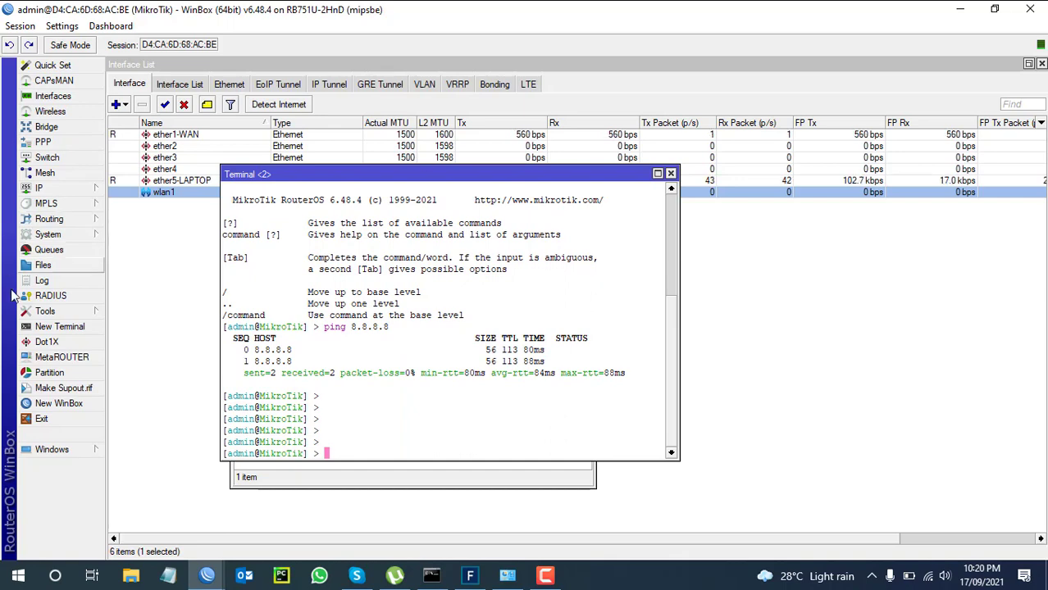
{"action": "left_click", "coordinate": [670, 174]}
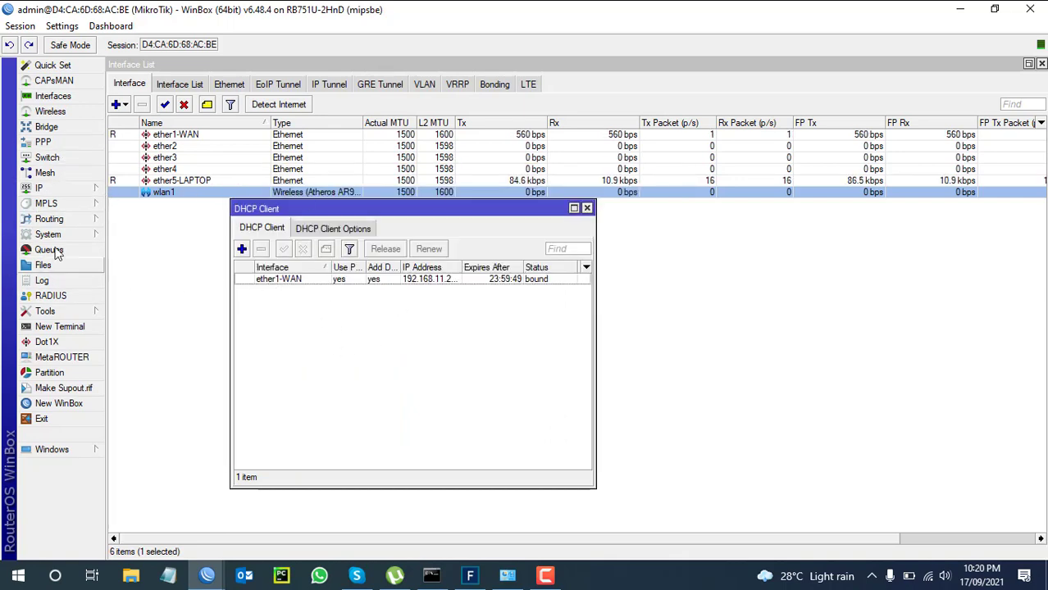
Add the address 172.16.16.1/24 on interface wlan1 under IP > Addresses.
{"action": "left_click", "coordinate": [77, 189]}
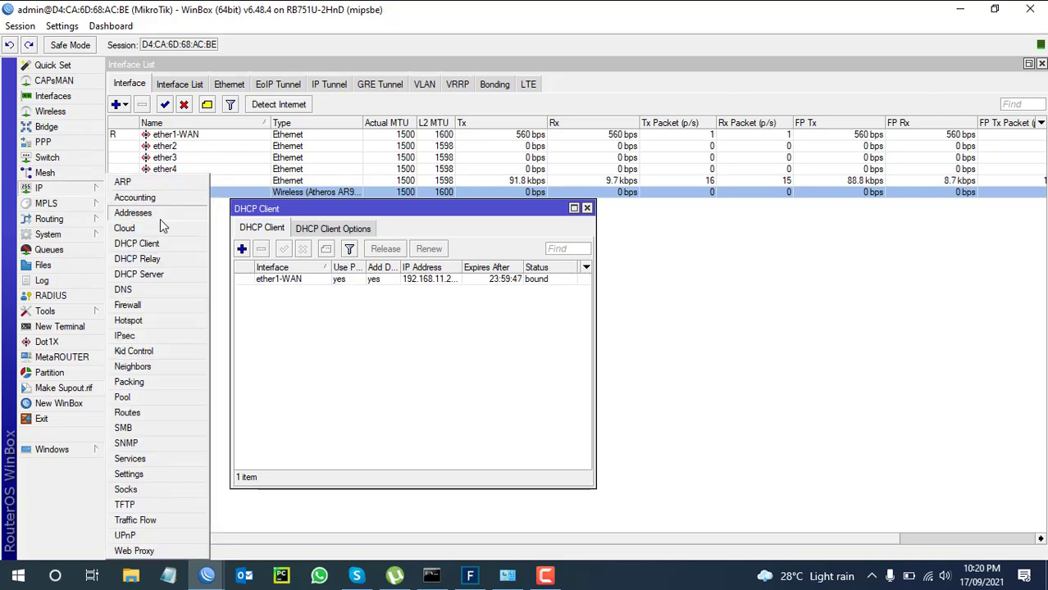
{"action": "left_click", "coordinate": [160, 214]}
{"action": "left_click", "coordinate": [319, 161]}
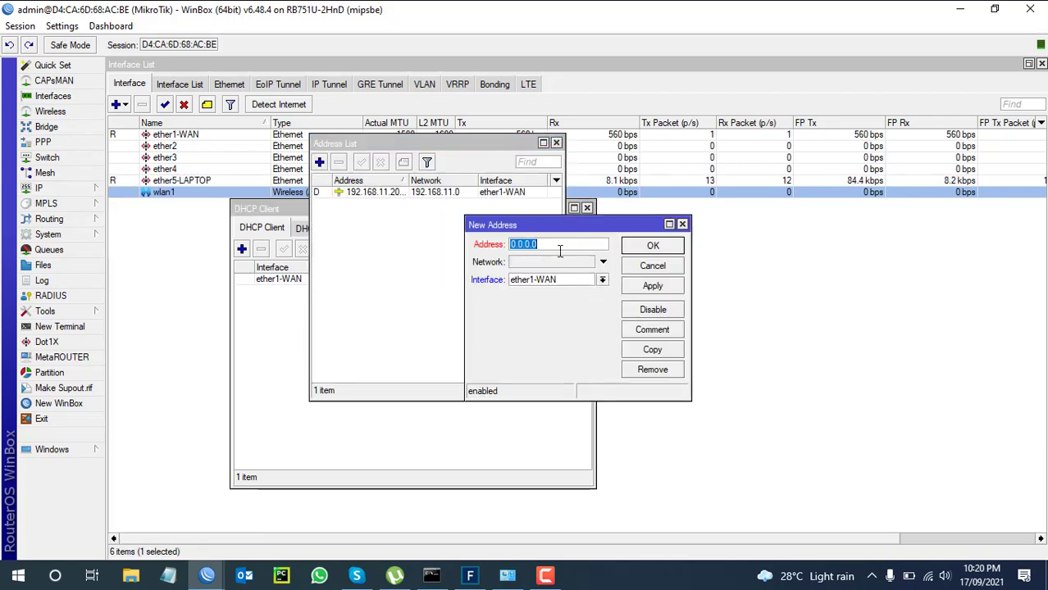
{"action": "type", "text": "1"}
{"action": "type", "text": "72.16.16."}
{"action": "key", "text": "BackSpace"}
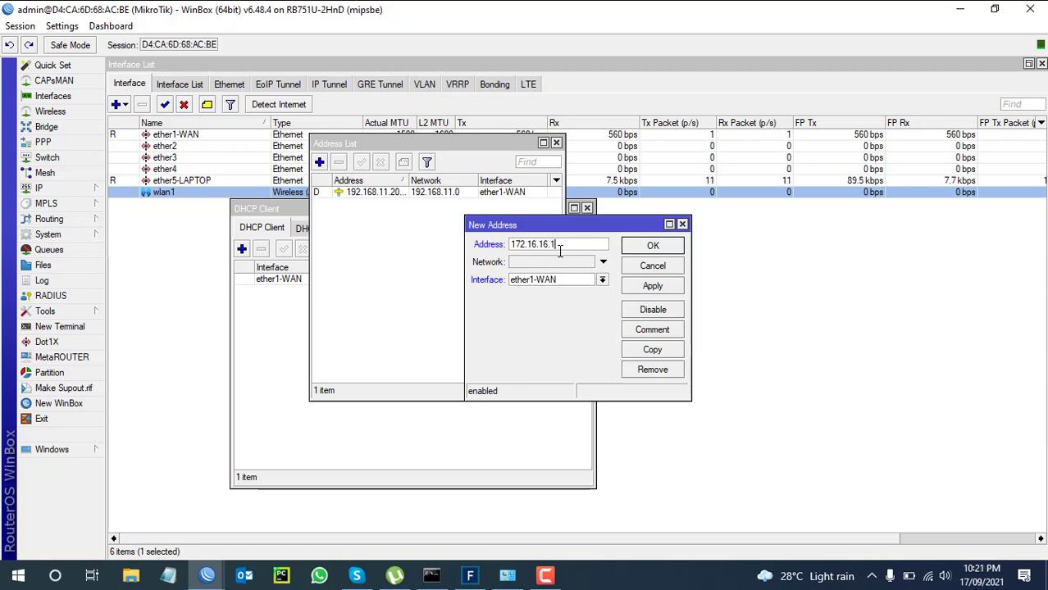
{"action": "type", "text": "1/24"}
{"action": "left_click", "coordinate": [534, 281]}
{"action": "left_click", "coordinate": [526, 343]}
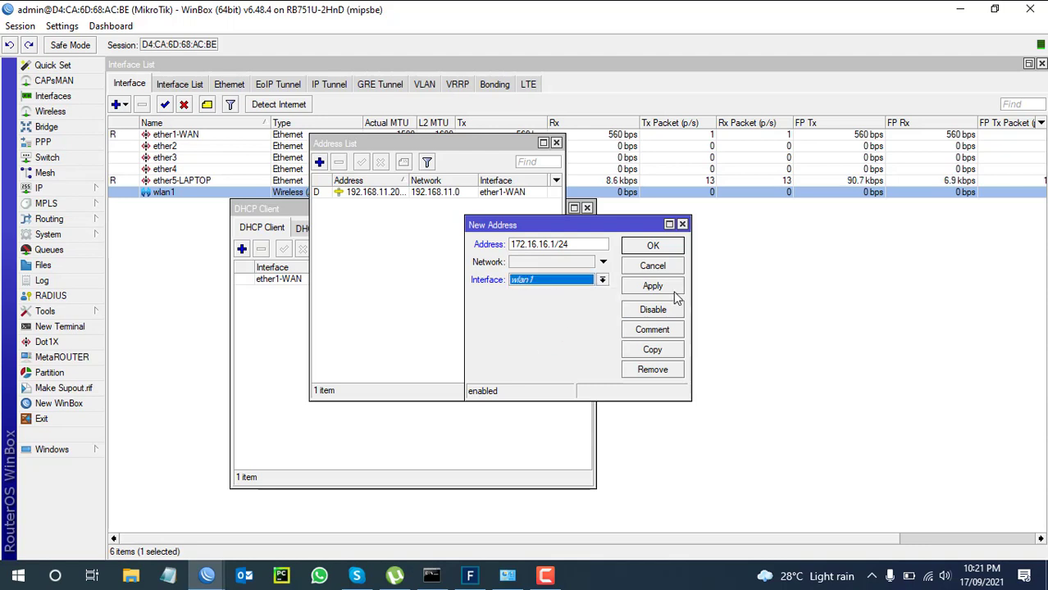
{"action": "left_click", "coordinate": [666, 290]}
{"action": "left_click", "coordinate": [652, 246]}
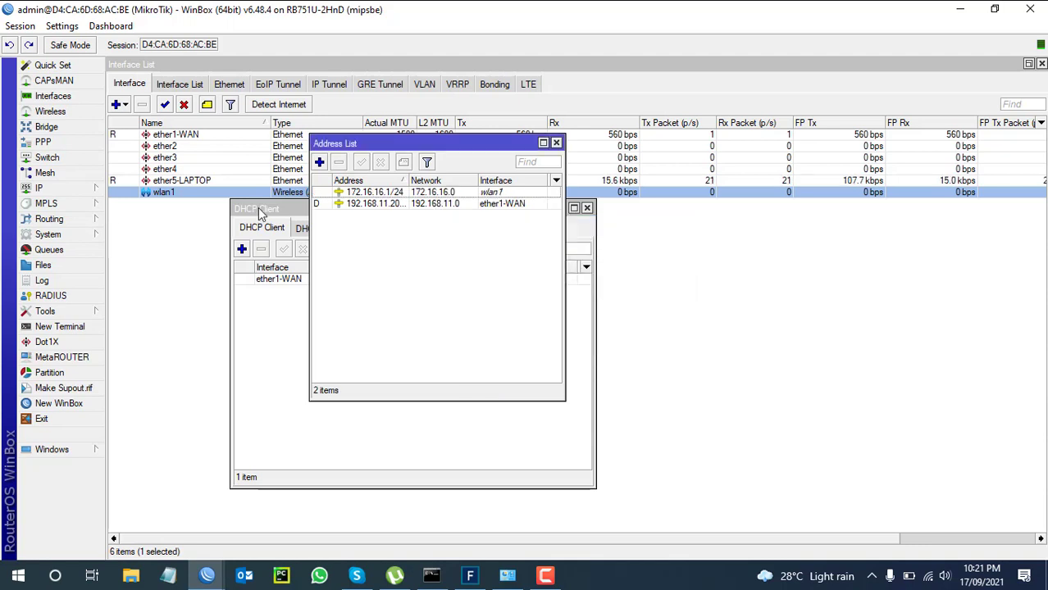
{"action": "left_click", "coordinate": [49, 188]}
In Firewall, add a srcnat NAT rule with action masquerade.
{"action": "left_click", "coordinate": [127, 306]}
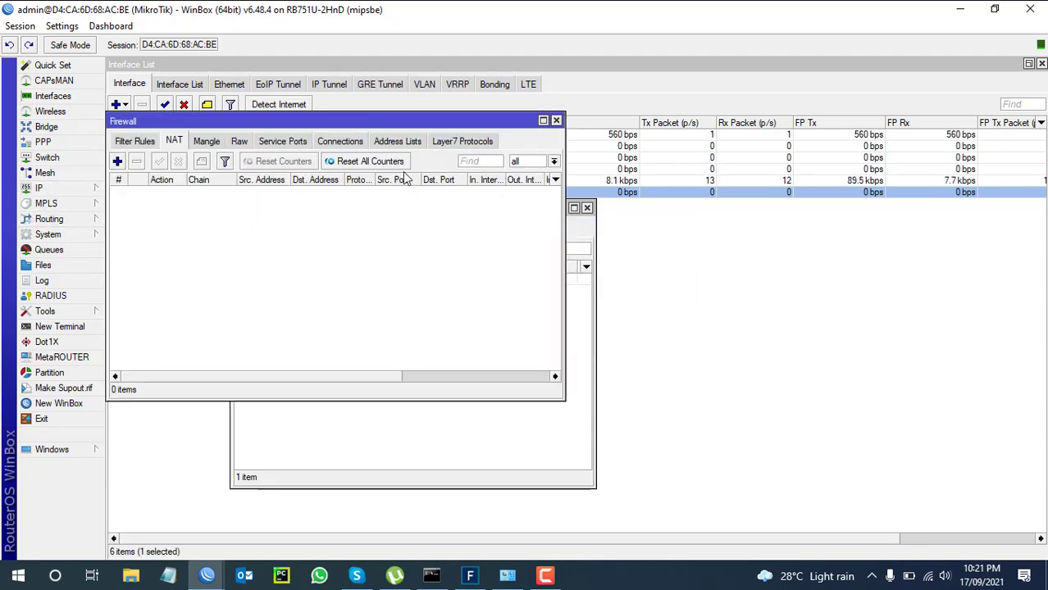
{"action": "left_click_drag", "start_coordinate": [221, 123], "coordinate": [216, 116]}
{"action": "double_click", "coordinate": [216, 115]}
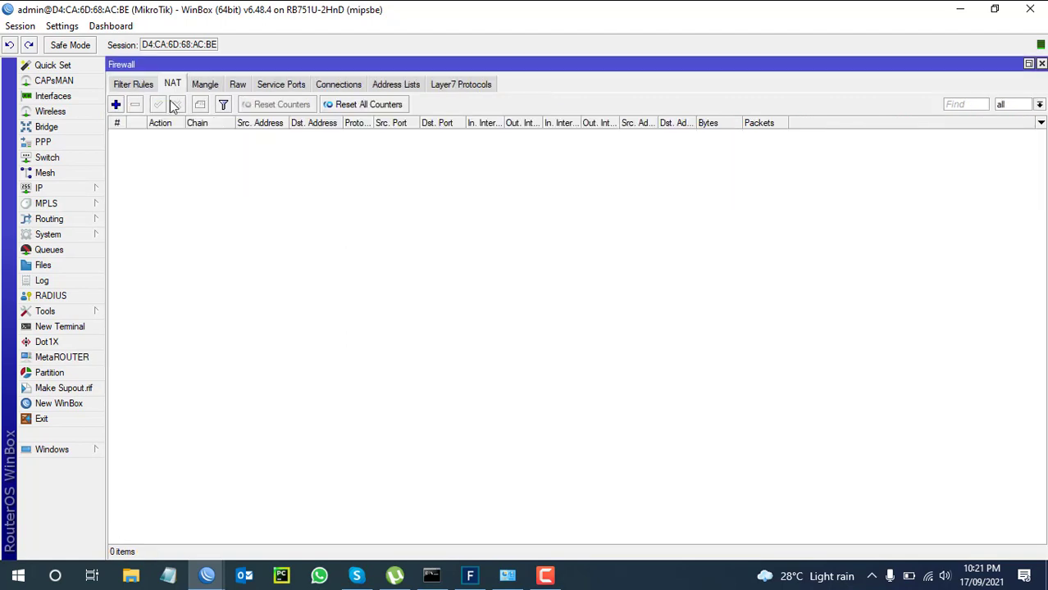
{"action": "left_click", "coordinate": [115, 104]}
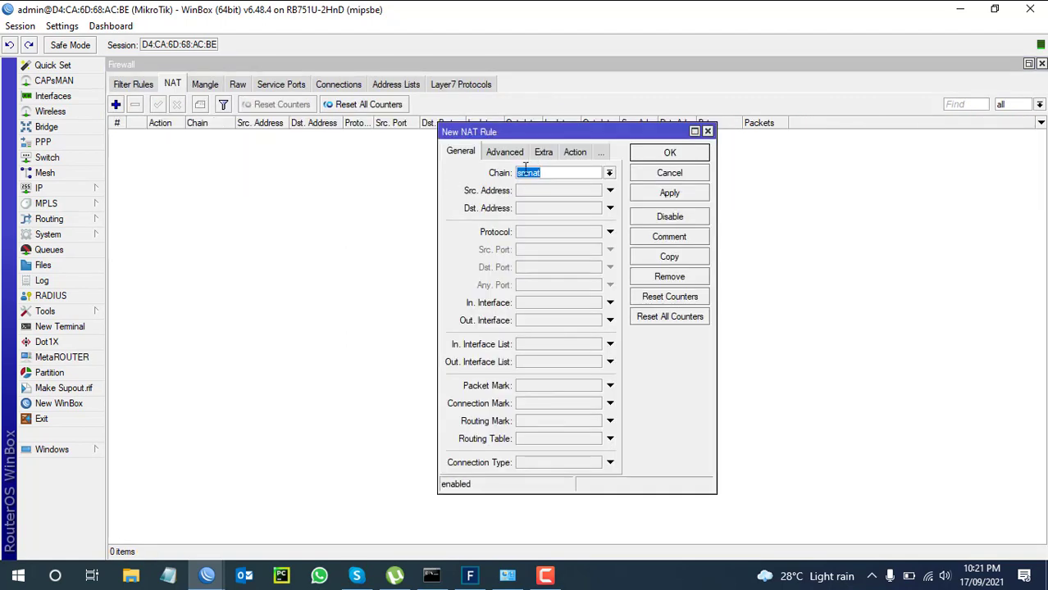
{"action": "left_click", "coordinate": [576, 152]}
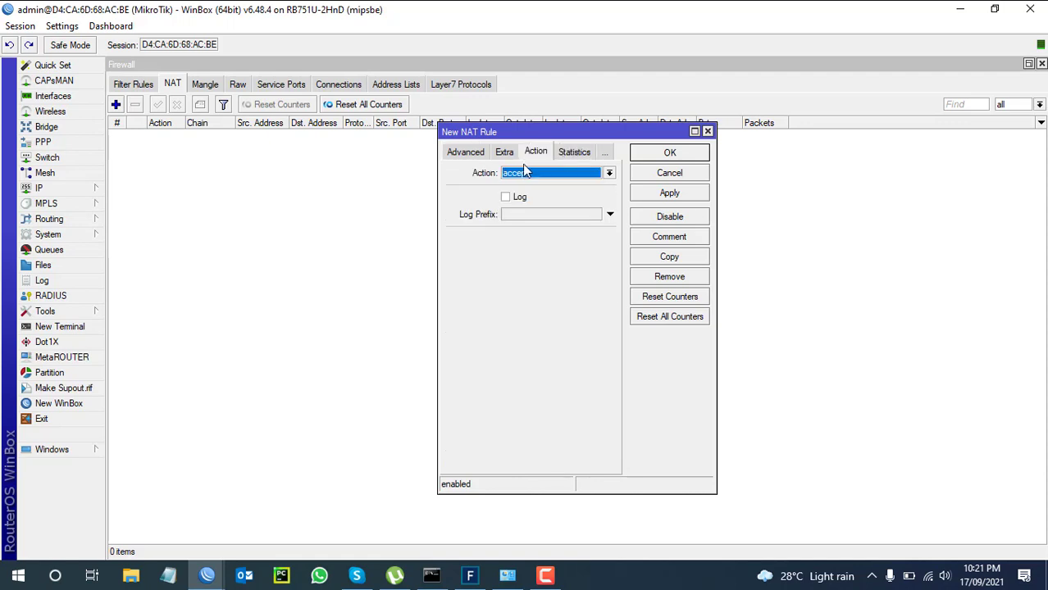
{"action": "left_click", "coordinate": [610, 173]}
{"action": "left_click", "coordinate": [547, 245]}
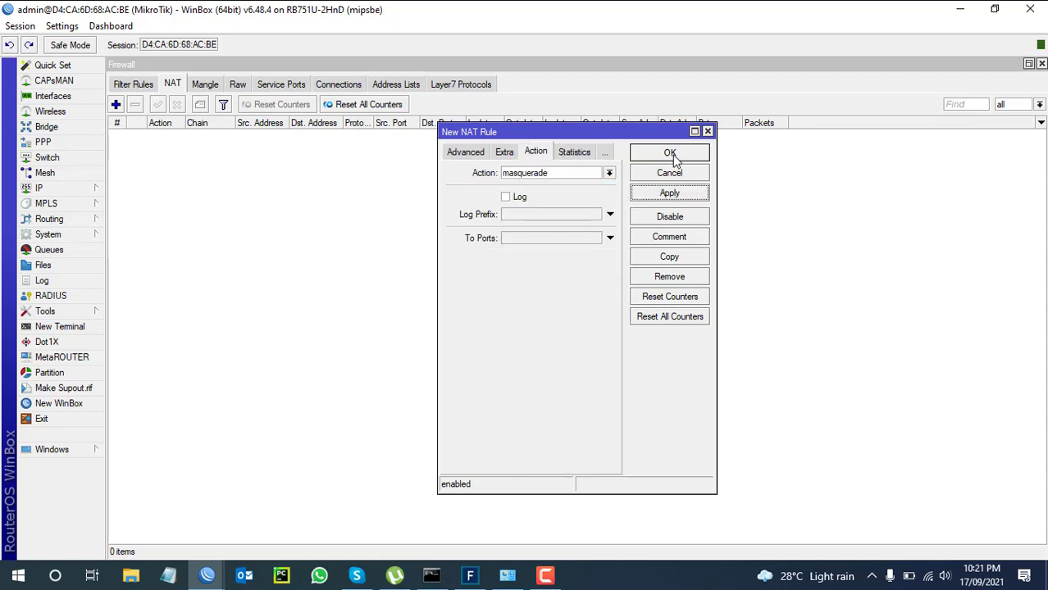
{"action": "left_click", "coordinate": [670, 153]}
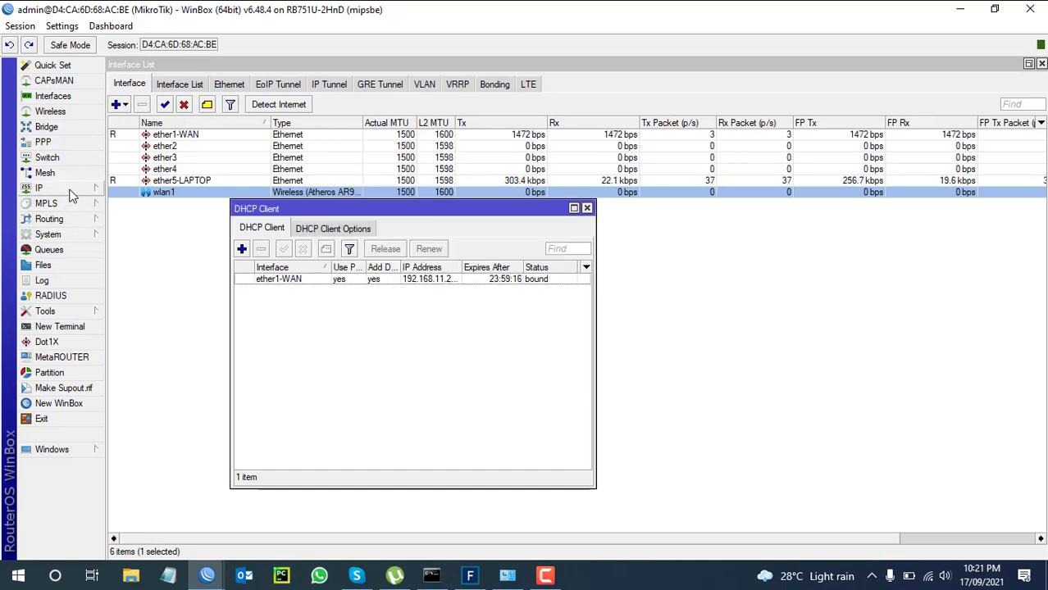
Start the DHCP Setup wizard on wlan1, accepting the suggested address space and pool.
{"action": "left_click", "coordinate": [70, 190]}
{"action": "left_click", "coordinate": [158, 248]}
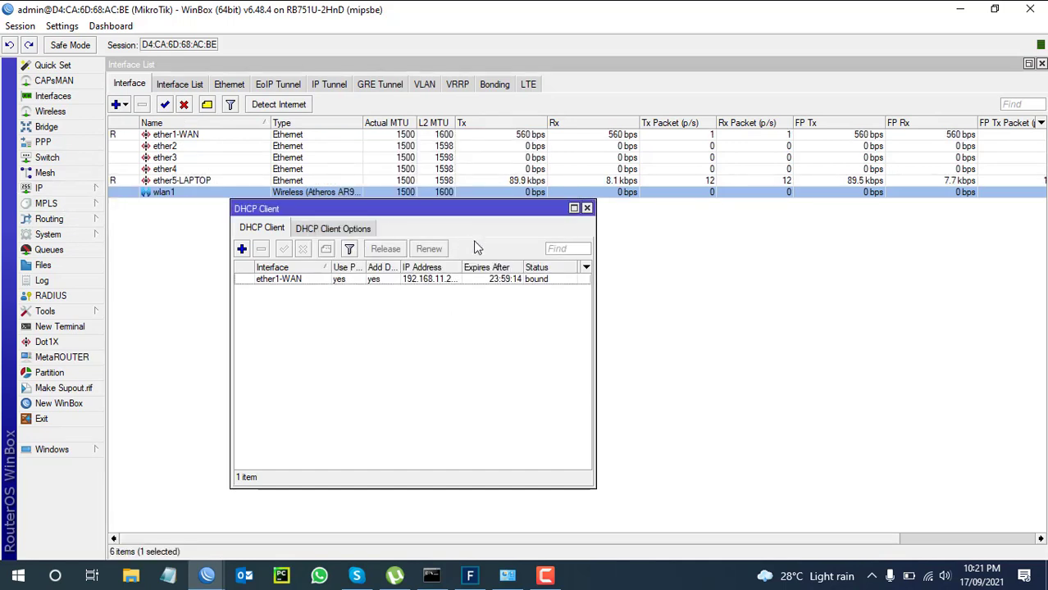
{"action": "left_click", "coordinate": [66, 188]}
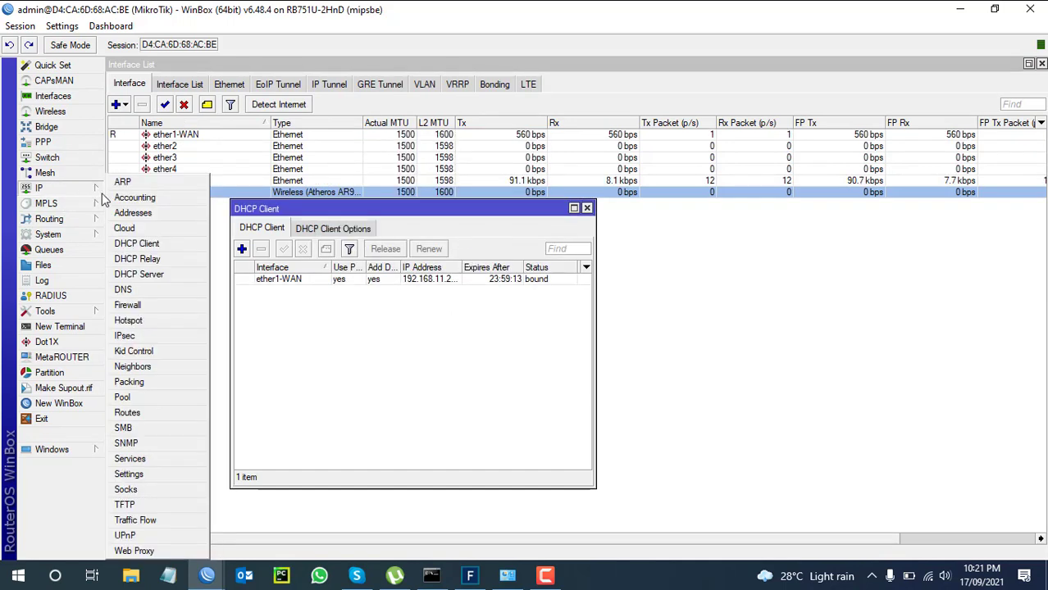
{"action": "left_click", "coordinate": [147, 274]}
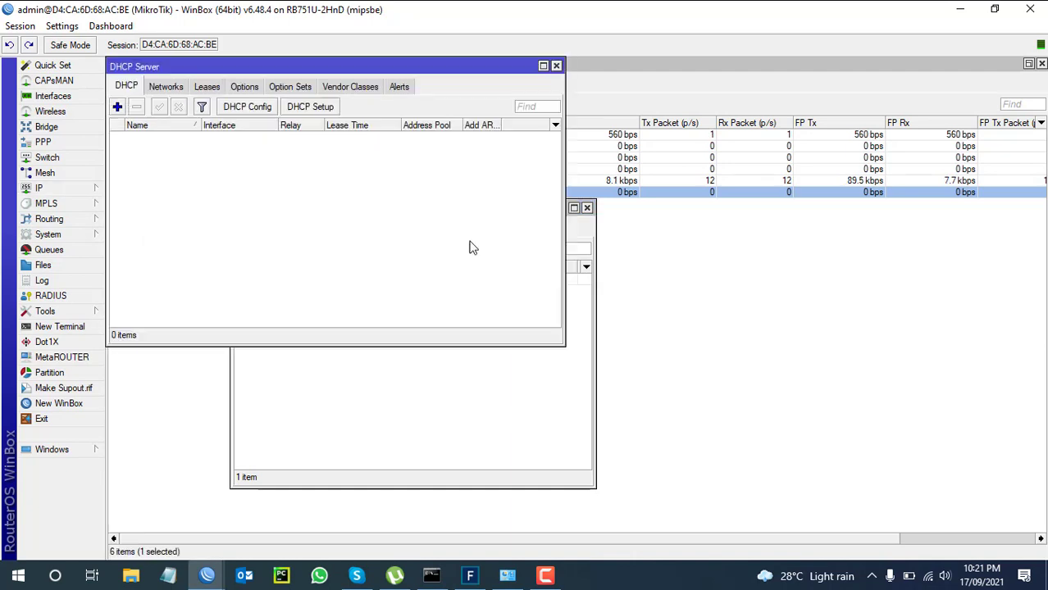
{"action": "left_click", "coordinate": [312, 108]}
{"action": "left_click", "coordinate": [667, 306]}
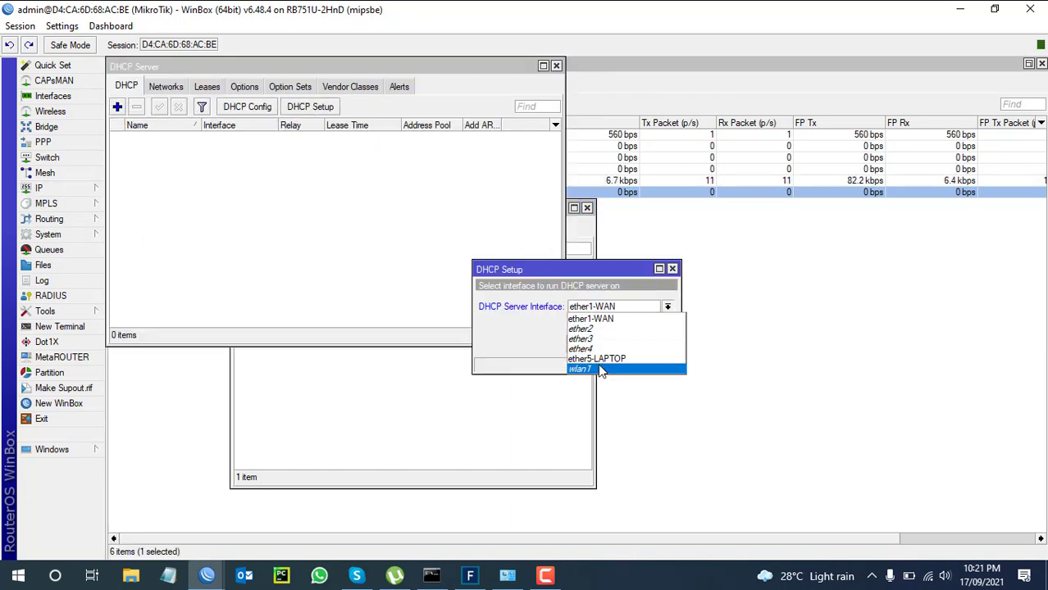
{"action": "left_click", "coordinate": [601, 370]}
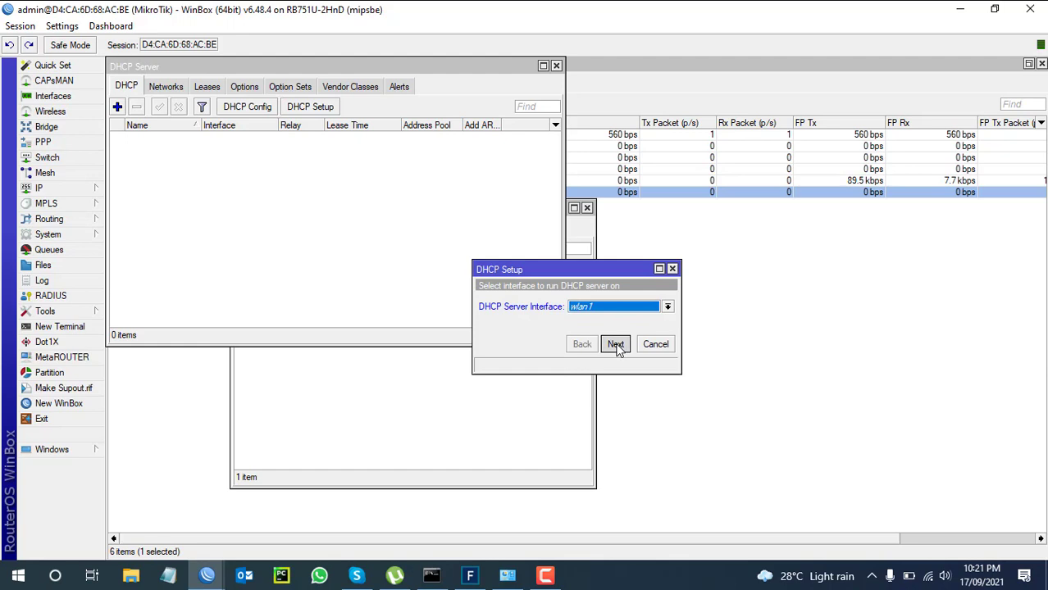
{"action": "left_click", "coordinate": [615, 344]}
{"action": "left_click", "coordinate": [615, 344]}
{"action": "left_click", "coordinate": [615, 344]}
{"action": "left_click", "coordinate": [615, 344]}
{"action": "left_click", "coordinate": [615, 344]}
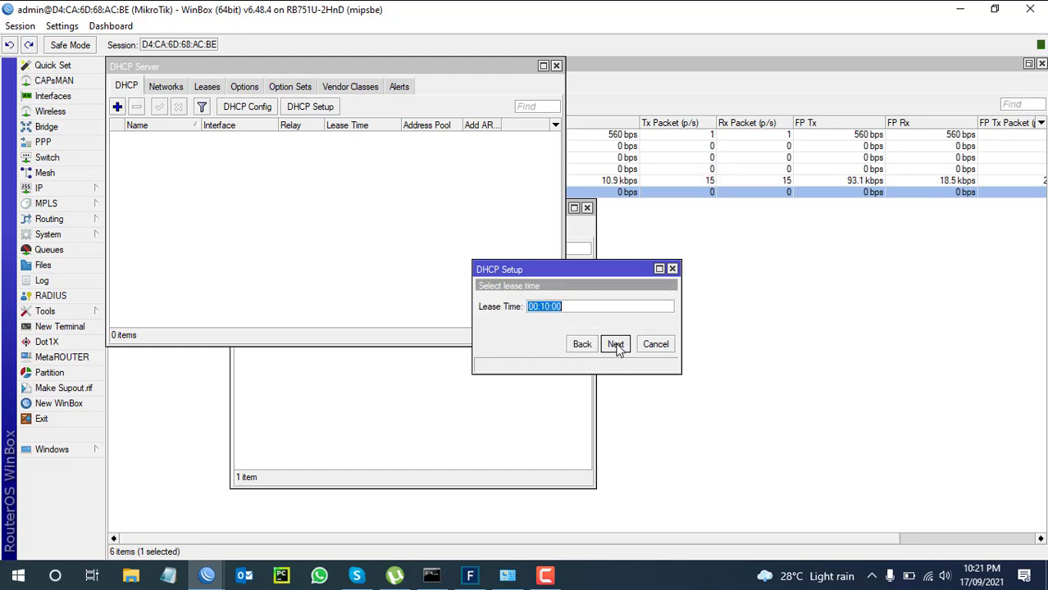
Set 8.8.8.8 as the only DNS server, keep the 00:10:00 lease and finish.
{"action": "left_click", "coordinate": [581, 344]}
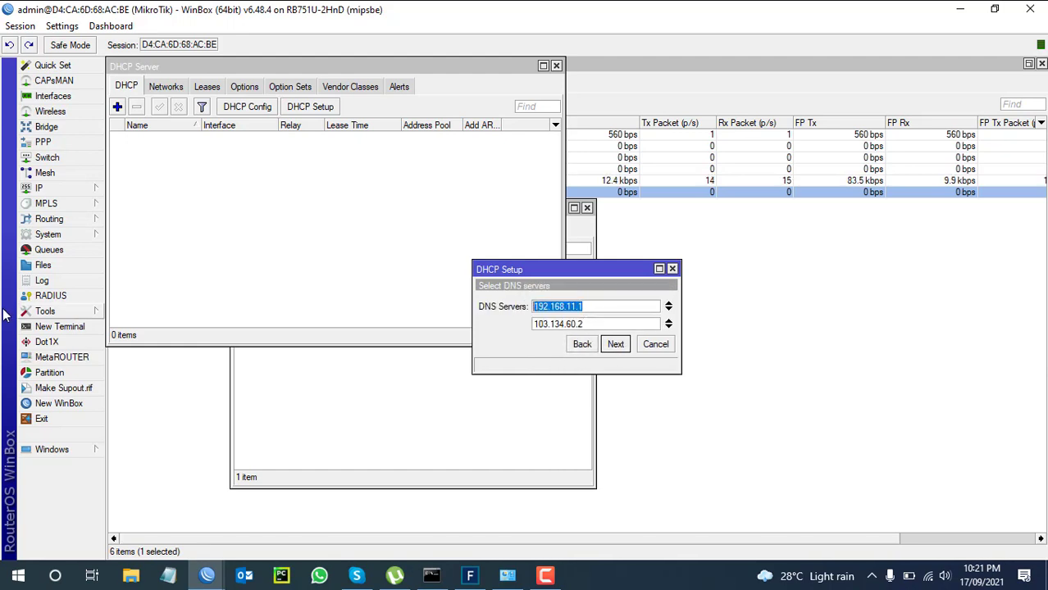
{"action": "type", "text": "8.8.8.8"}
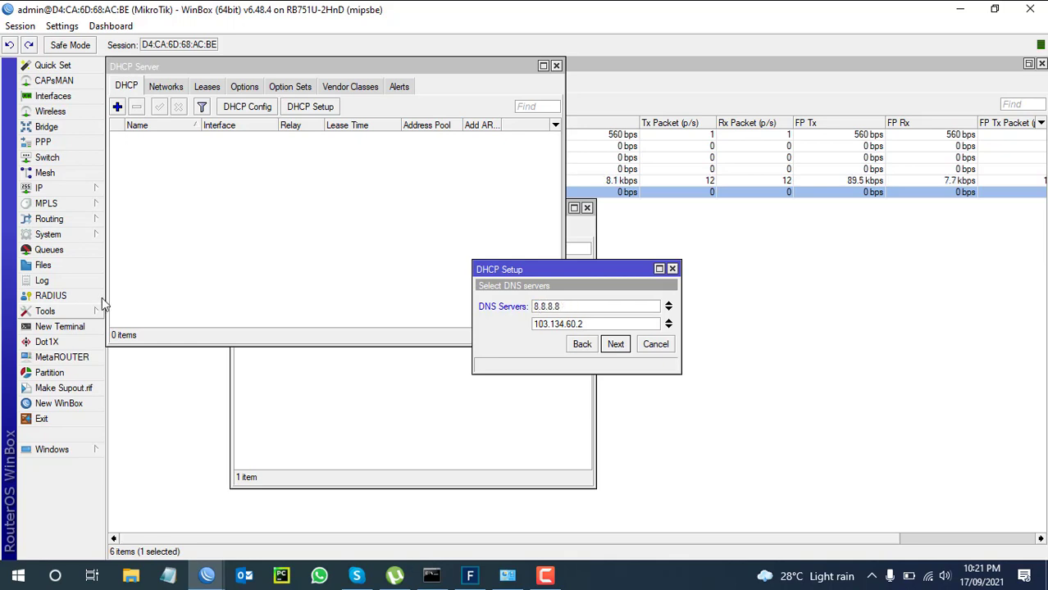
{"action": "left_click", "coordinate": [669, 325]}
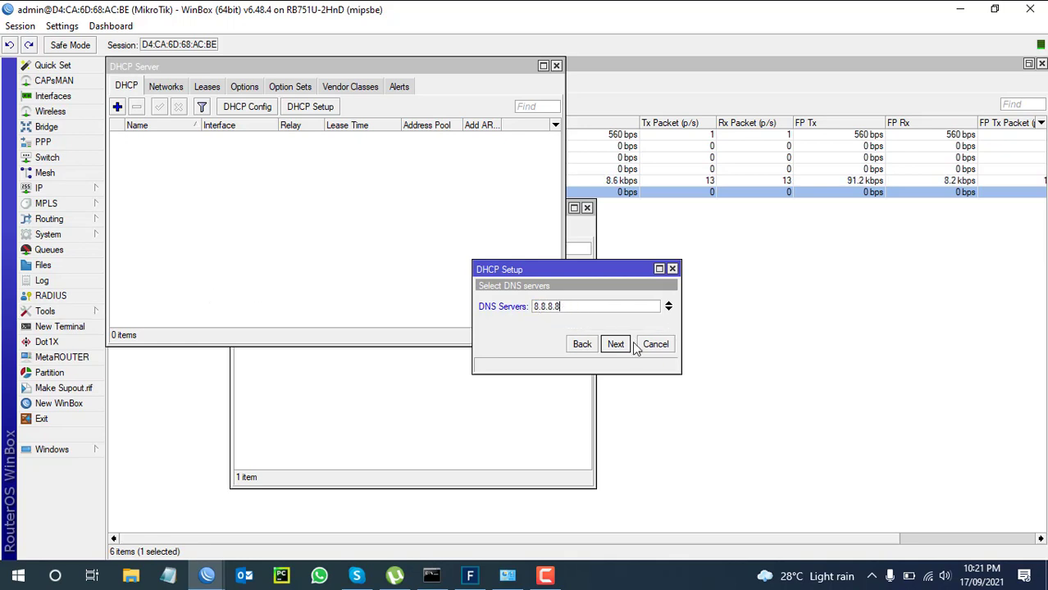
{"action": "left_click", "coordinate": [615, 344]}
{"action": "left_click", "coordinate": [615, 345]}
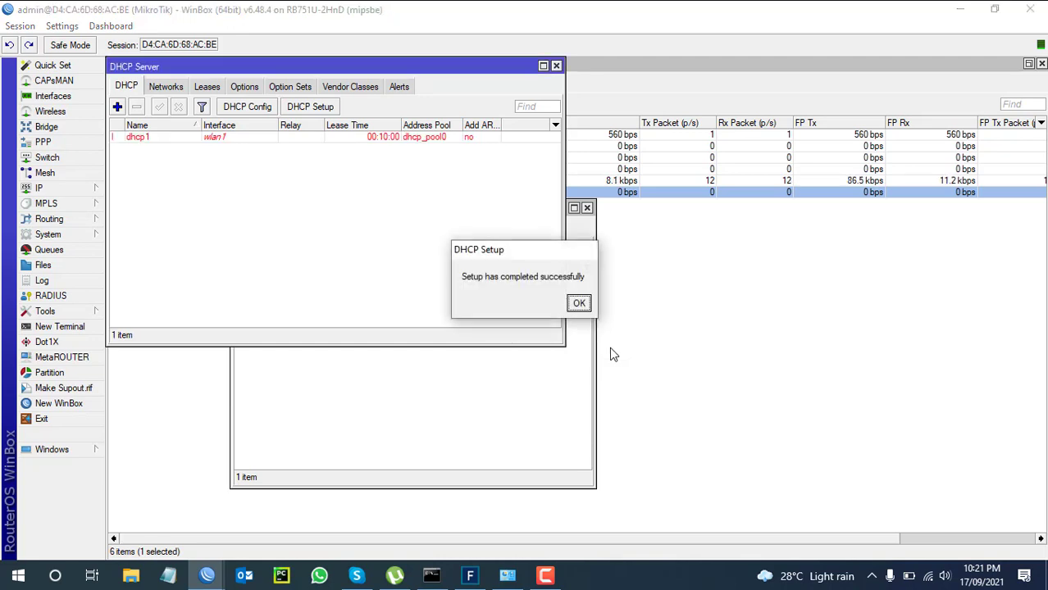
{"action": "left_click", "coordinate": [579, 304]}
{"action": "left_click", "coordinate": [222, 138]}
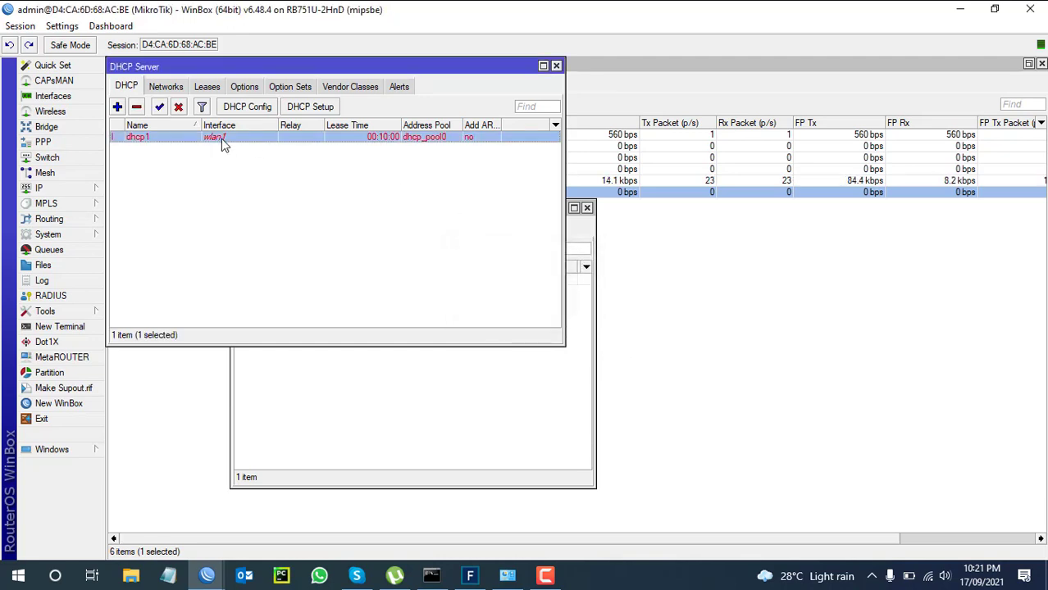
{"action": "left_click_drag", "start_coordinate": [281, 69], "coordinate": [562, 161]}
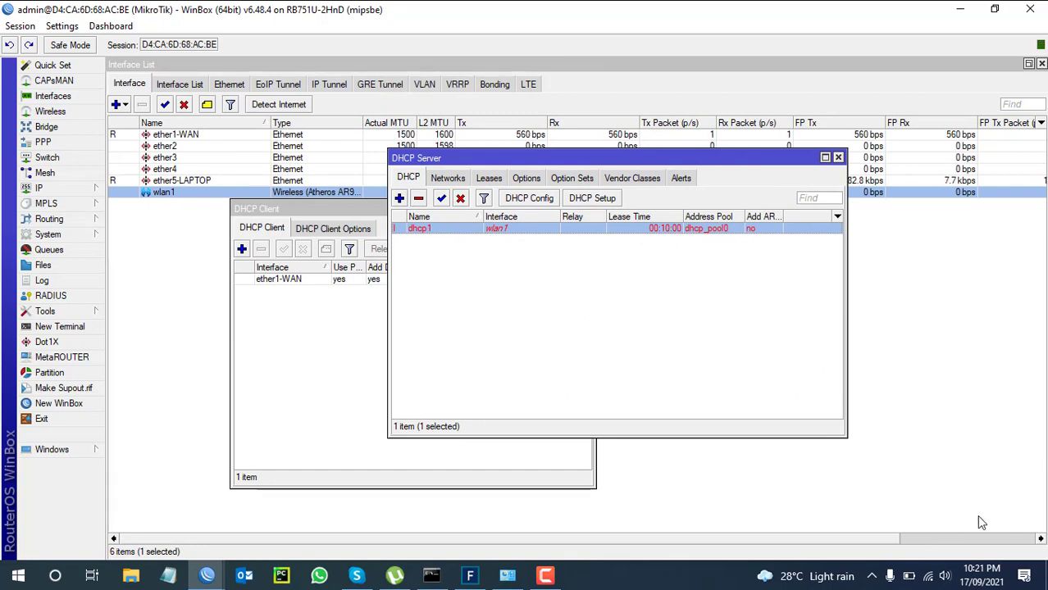
Connect the laptop to the ITgeekBOy Wi-Fi network from the taskbar network list.
{"action": "left_click", "coordinate": [929, 577]}
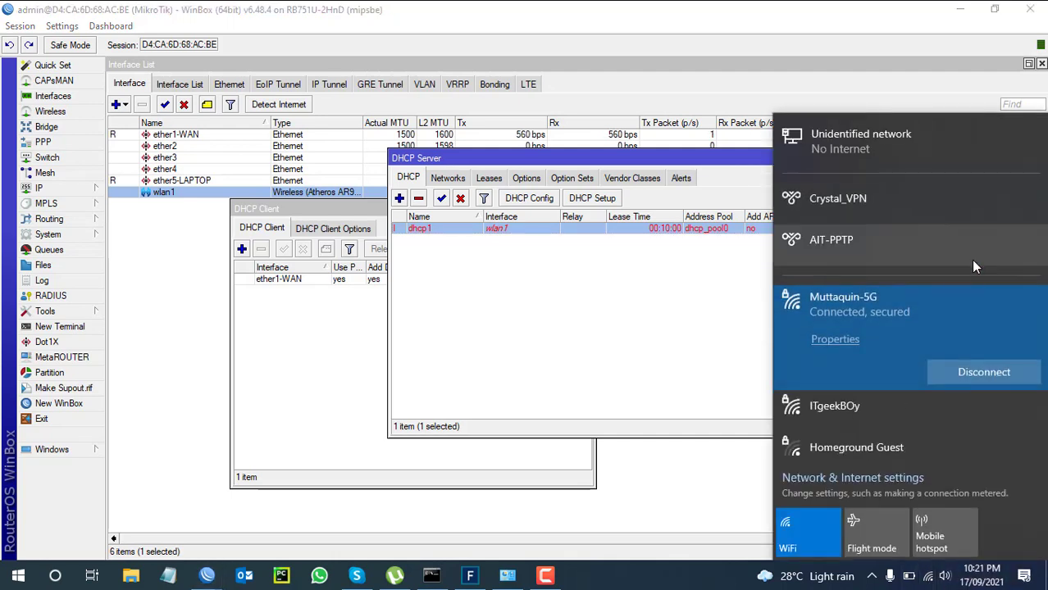
{"action": "scroll", "coordinate": [971, 260], "scroll_direction": "down", "scroll_amount": 3}
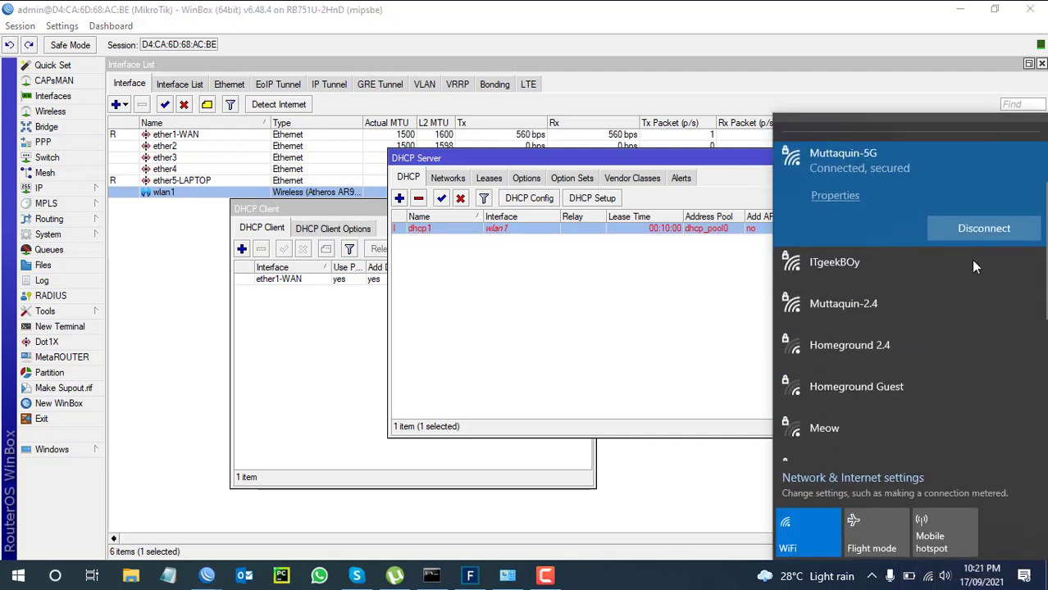
{"action": "left_click", "coordinate": [857, 253]}
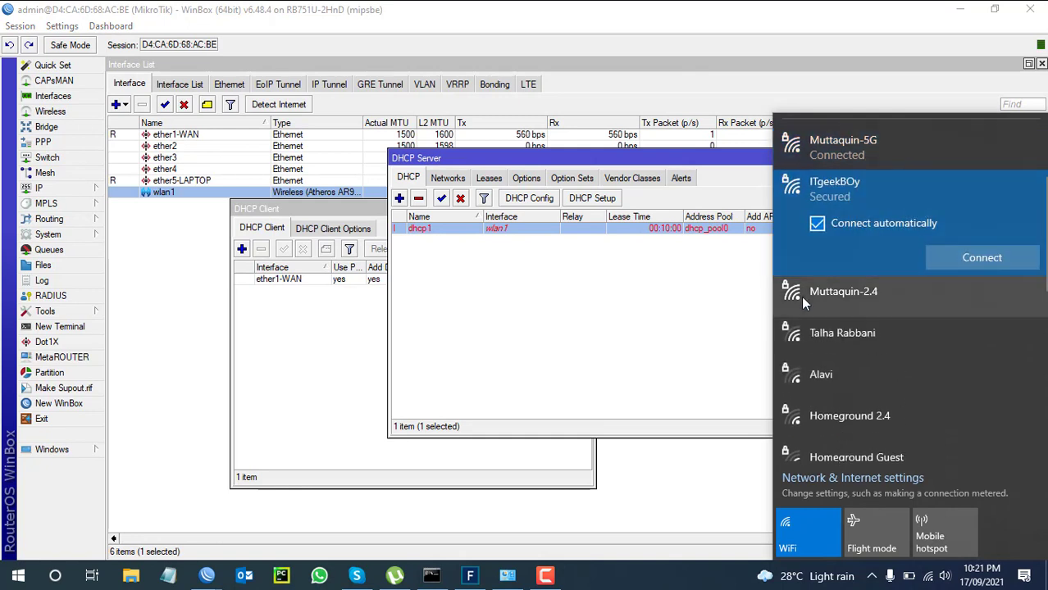
{"action": "left_click", "coordinate": [991, 263]}
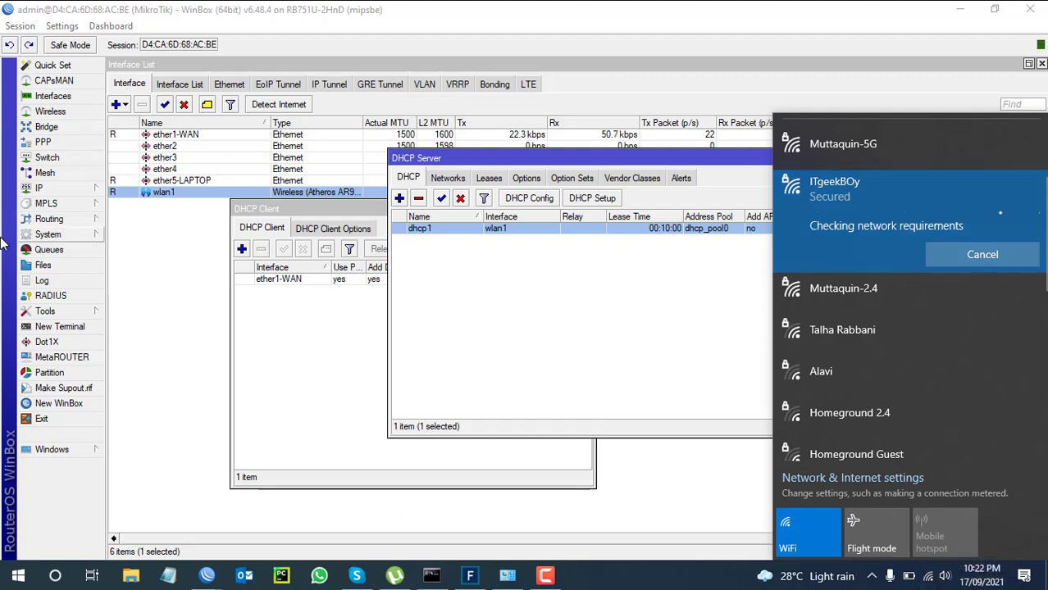
Open the laptop's DHCP lease in the Leases list and copy its 172.16.16.254 address.
{"action": "left_click", "coordinate": [456, 179]}
{"action": "left_click", "coordinate": [492, 180]}
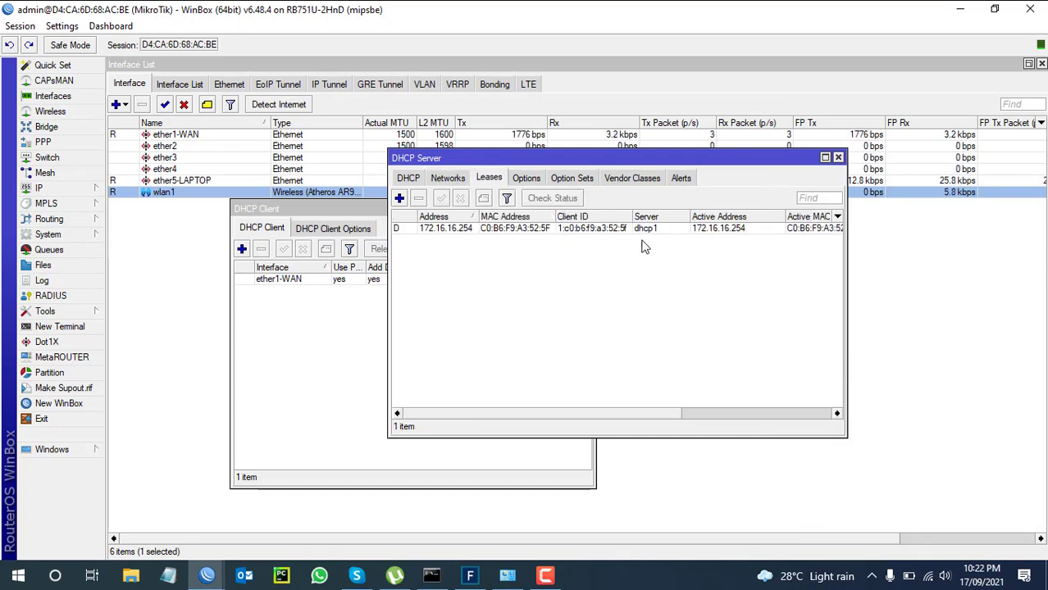
{"action": "double_click", "coordinate": [718, 229]}
{"action": "left_click_drag", "start_coordinate": [562, 233], "coordinate": [479, 247]}
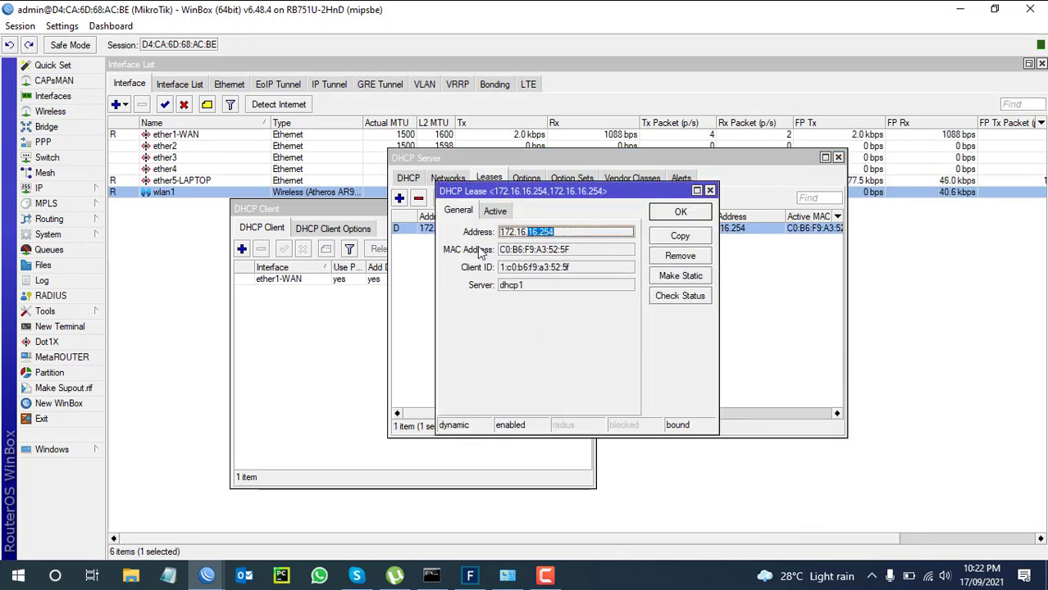
{"action": "right_click", "coordinate": [533, 234]}
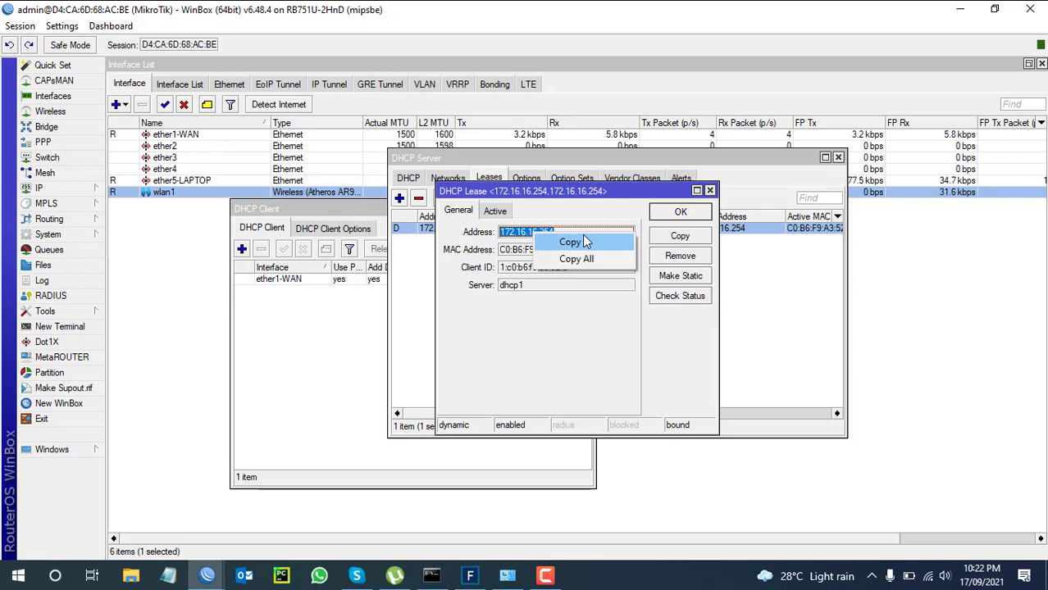
{"action": "left_click", "coordinate": [582, 236]}
{"action": "left_click", "coordinate": [508, 576]}
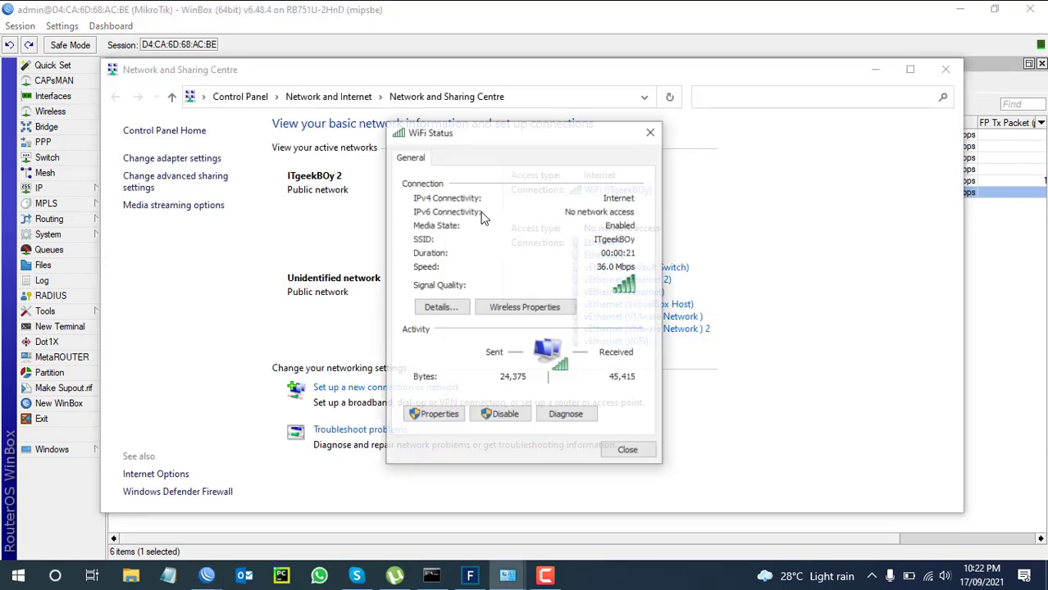
Verify the Wi-Fi details show IPv4 172.16.16.254, gateway 172.16.16.1 and DNS 8.8.8.8.
{"action": "left_click", "coordinate": [428, 307]}
{"action": "left_click", "coordinate": [549, 268]}
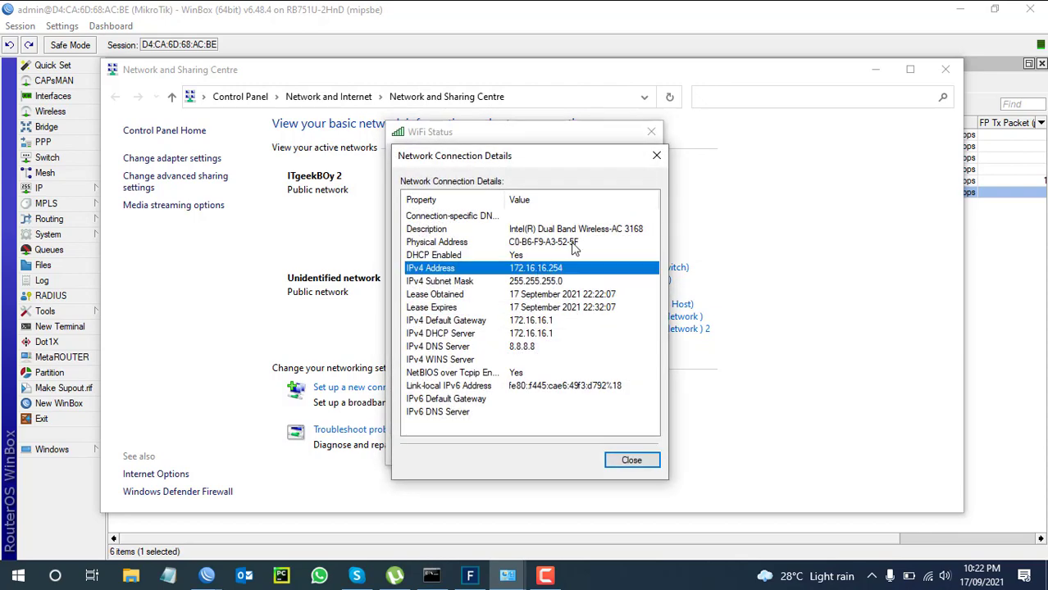
{"action": "left_click", "coordinate": [875, 69]}
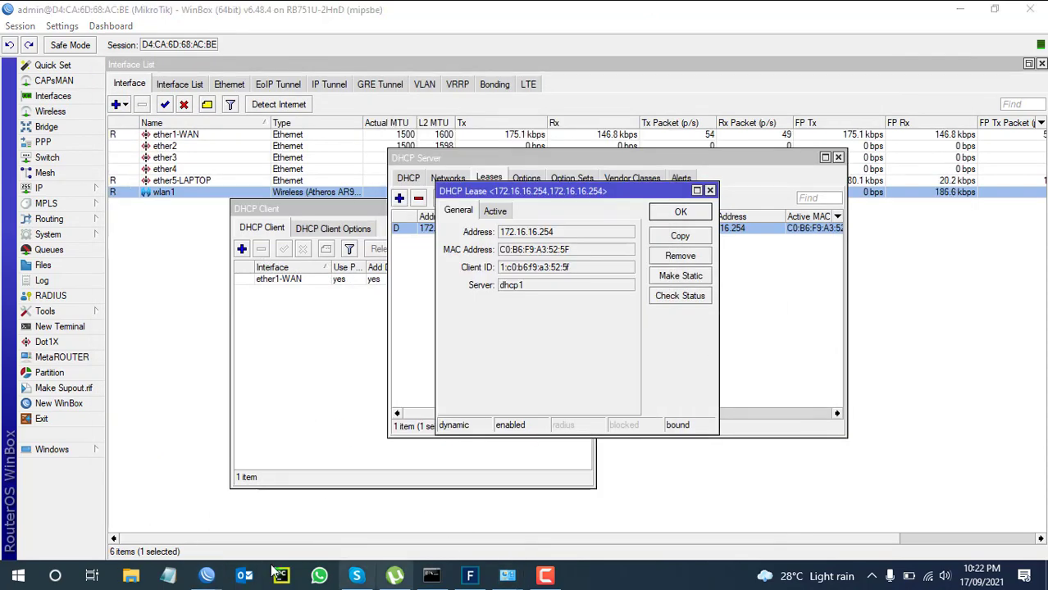
Launch Microsoft Edge from Start and load google.com to test internet access.
{"action": "left_click", "coordinate": [18, 576]}
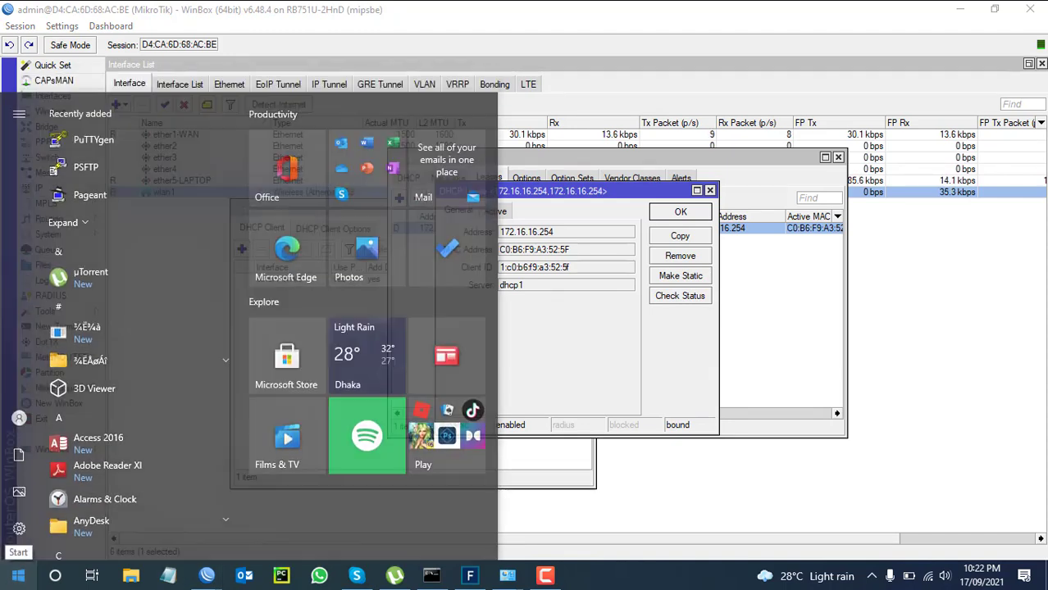
{"action": "type", "text": "edge"}
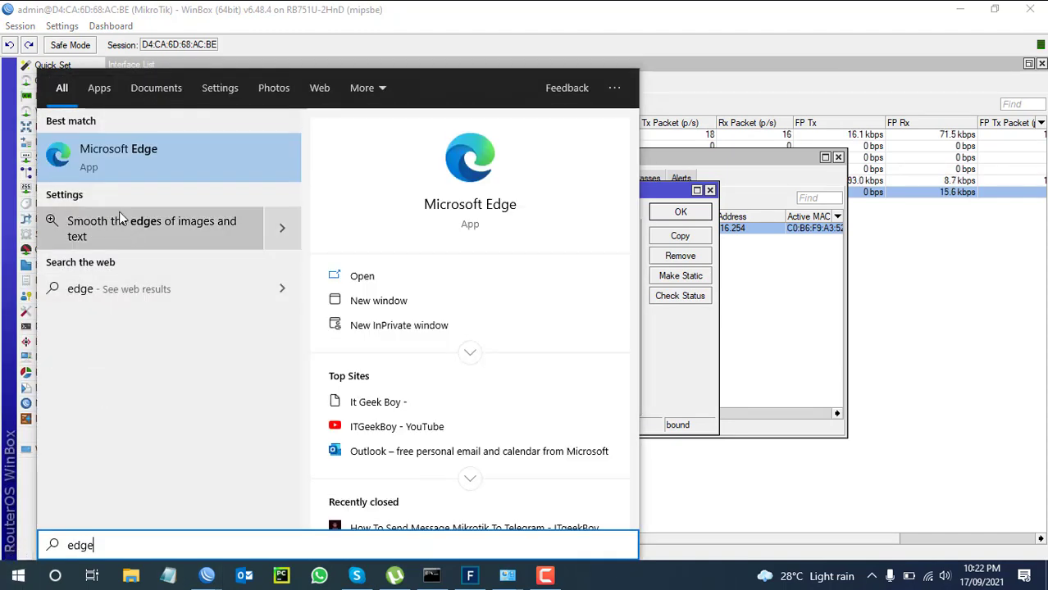
{"action": "left_click", "coordinate": [141, 162]}
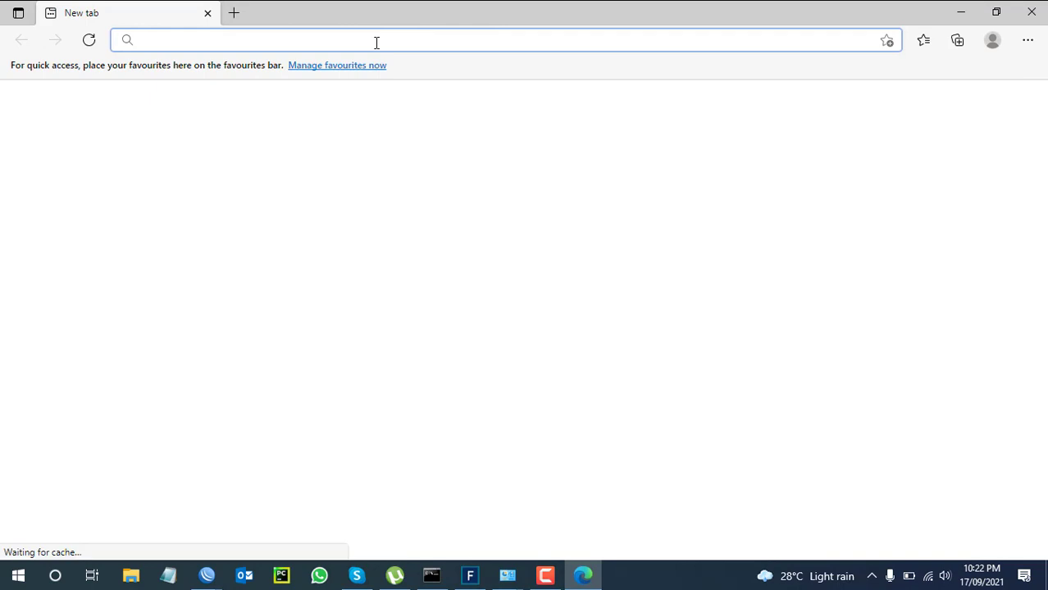
{"action": "type", "text": "google.com"}
{"action": "key", "text": "Return"}
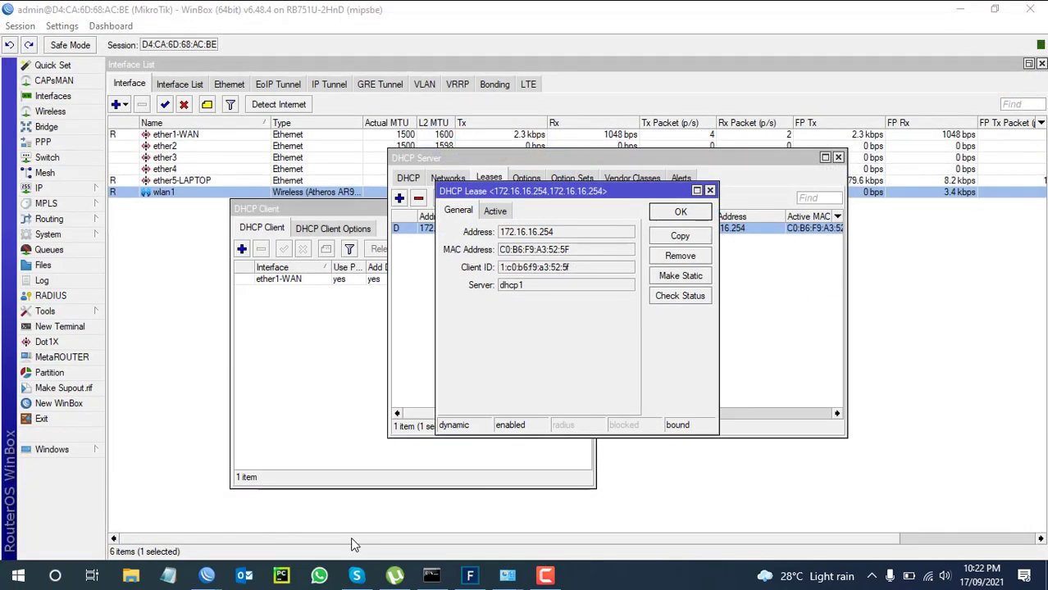
{"action": "mouse_move", "coordinate": [555, 574]}
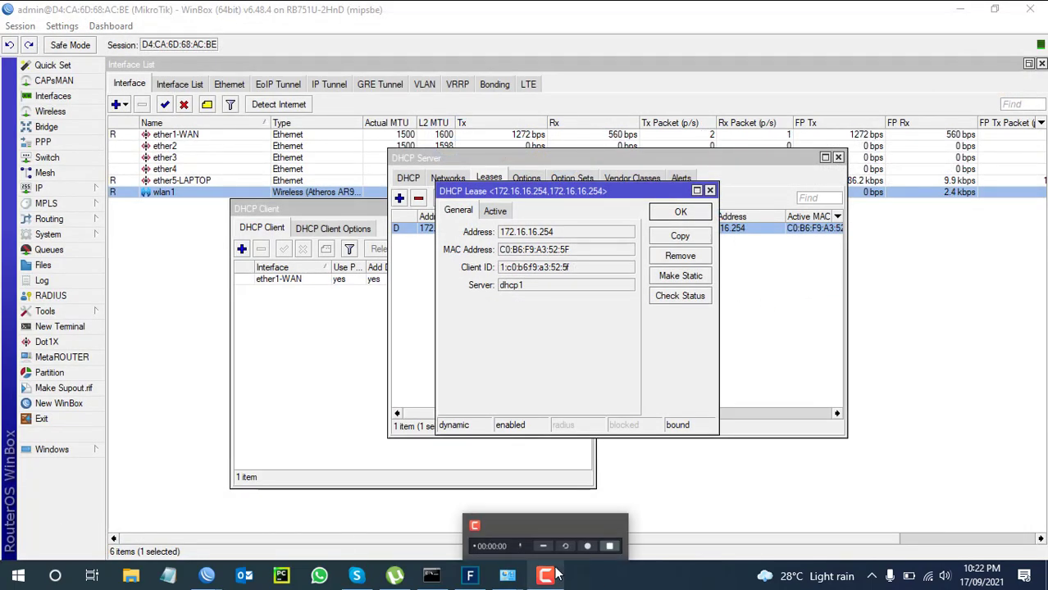